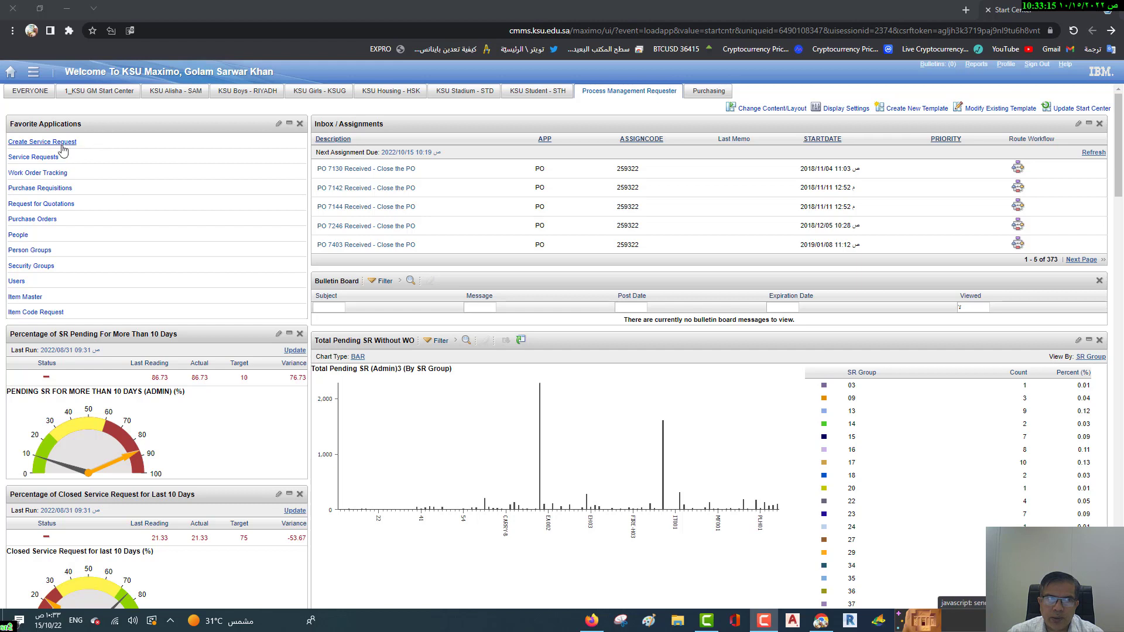
Open the Service Requests application and create a new service request
{"action": "left_click", "coordinate": [32, 159]}
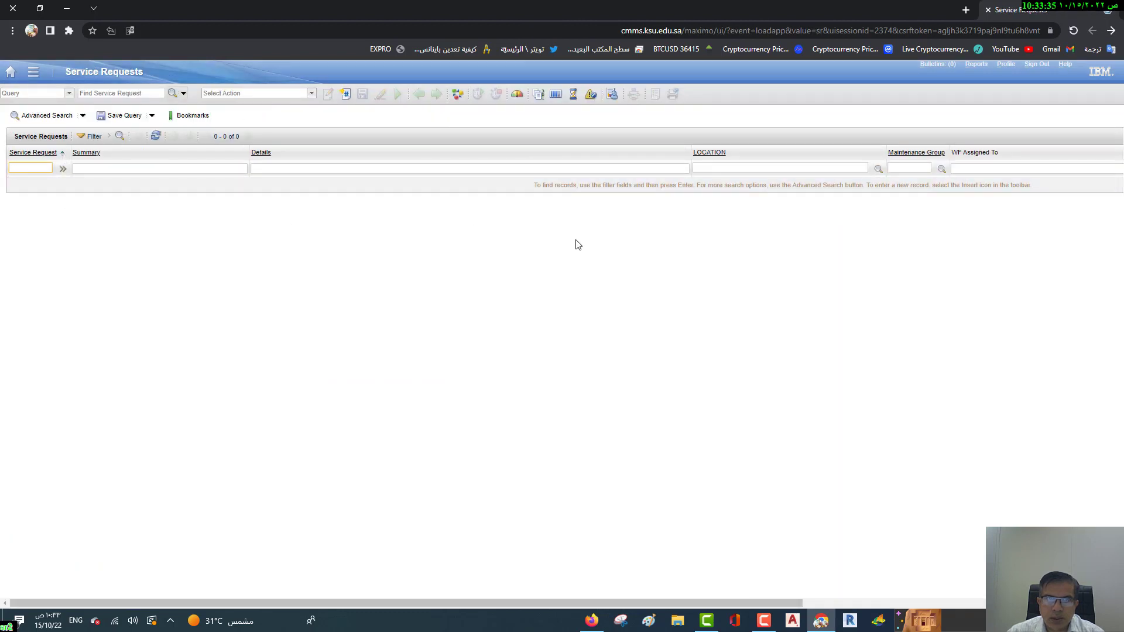
{"action": "left_click", "coordinate": [346, 95]}
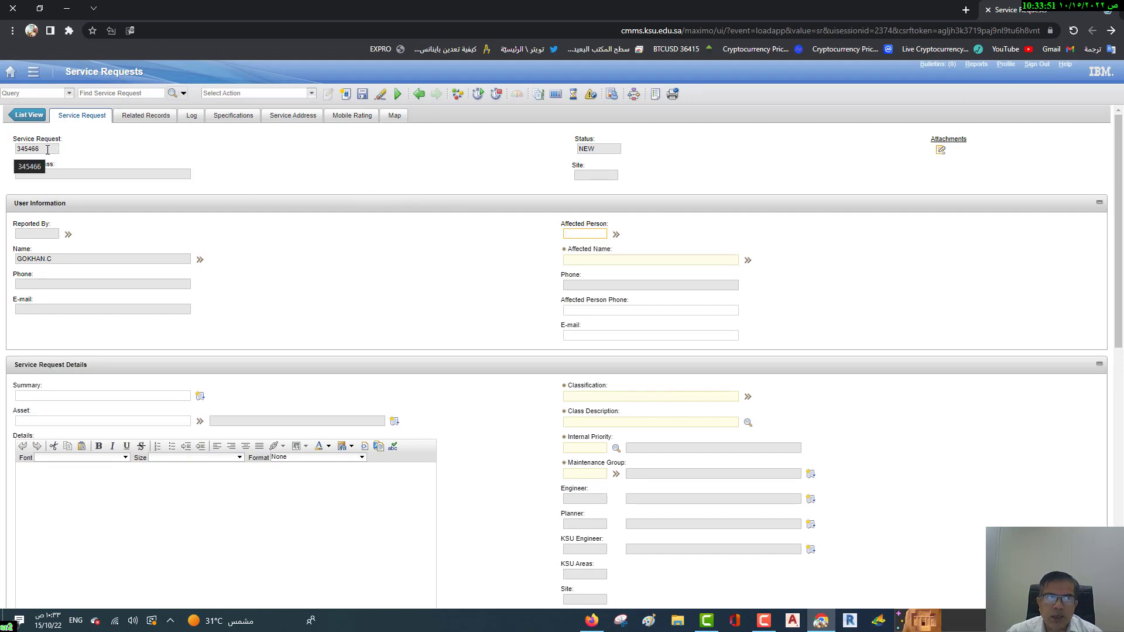
{"action": "left_click_drag", "start_coordinate": [48, 150], "coordinate": [26, 147]}
{"action": "left_click", "coordinate": [86, 150]}
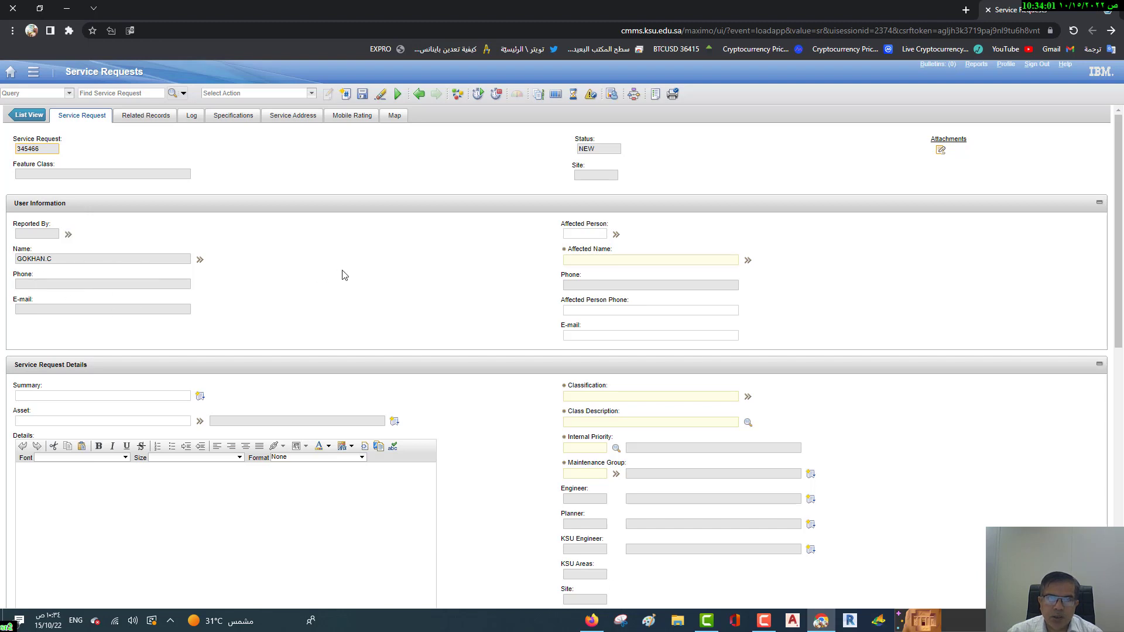
Enter the affected person's ID in the user information, leaving the optional phone and e-mail empty
{"action": "left_click", "coordinate": [585, 234]}
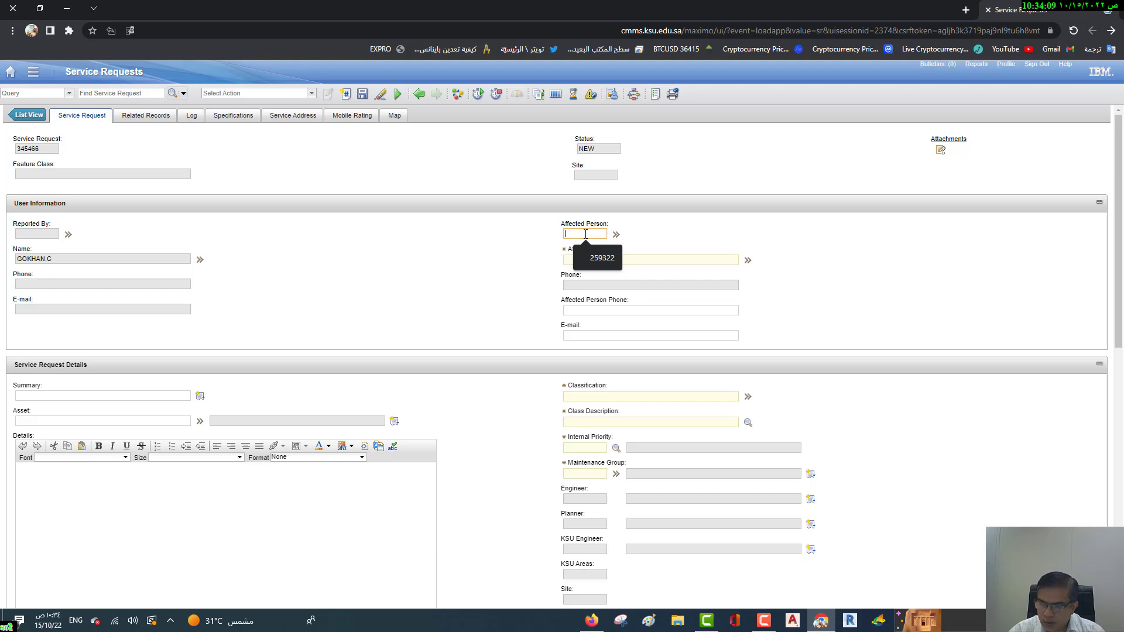
{"action": "type", "text": "25932"}
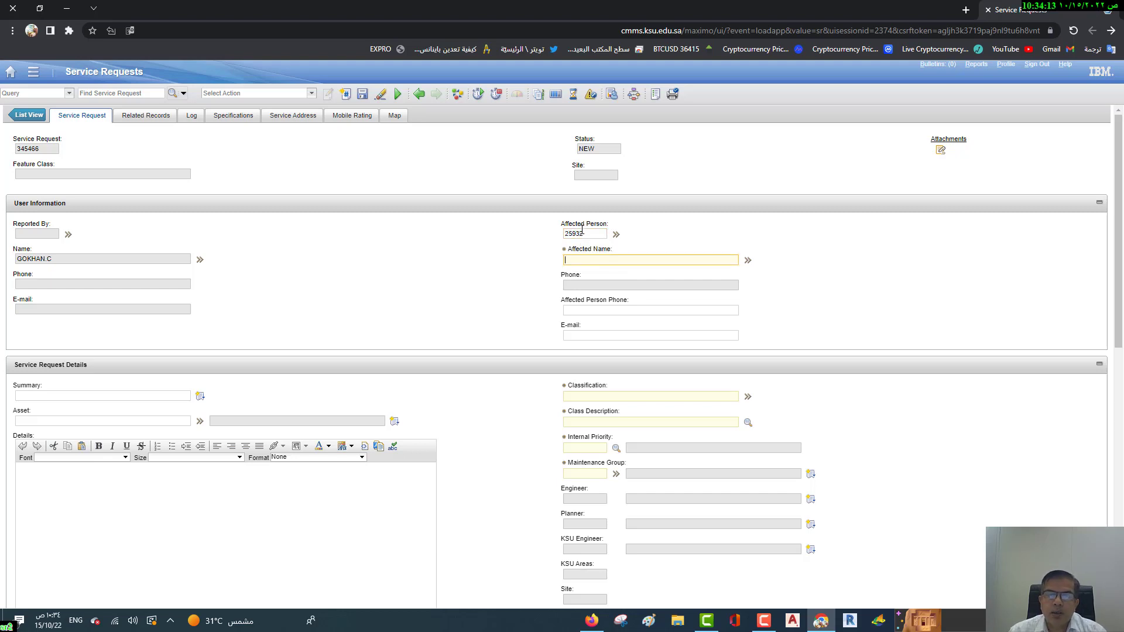
{"action": "left_click", "coordinate": [588, 235]}
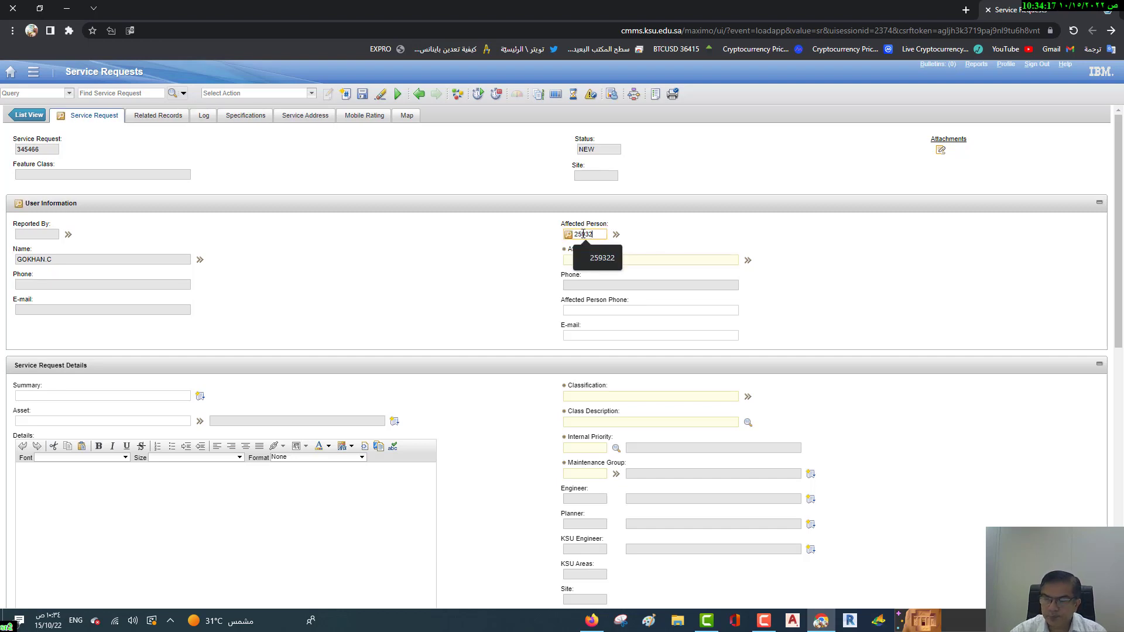
{"action": "left_click", "coordinate": [674, 258]}
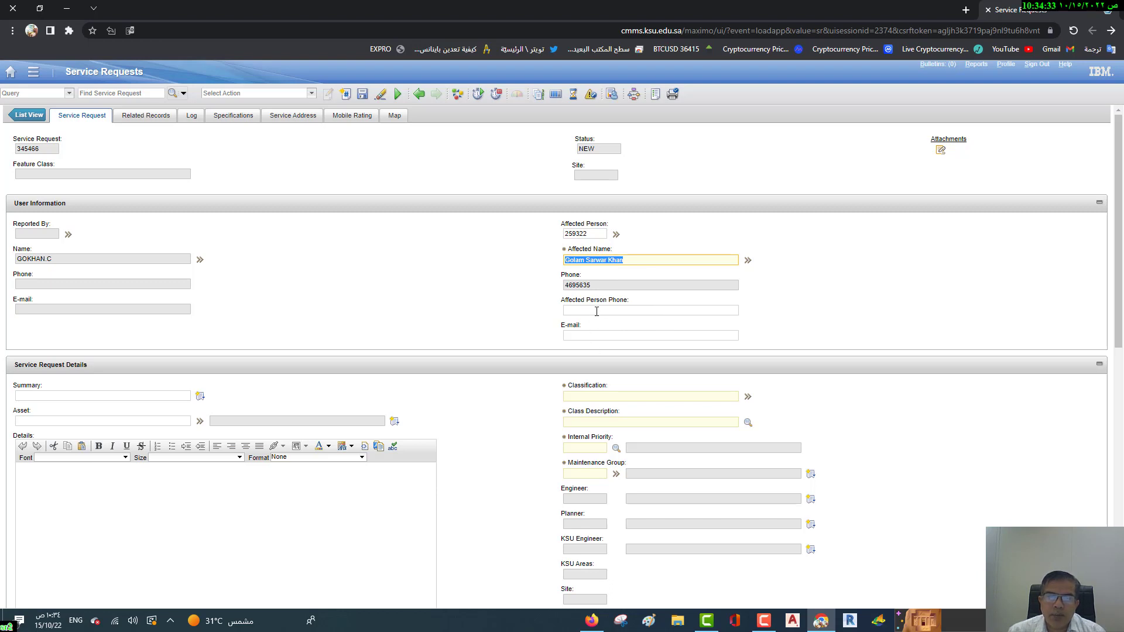
{"action": "left_click", "coordinate": [621, 310]}
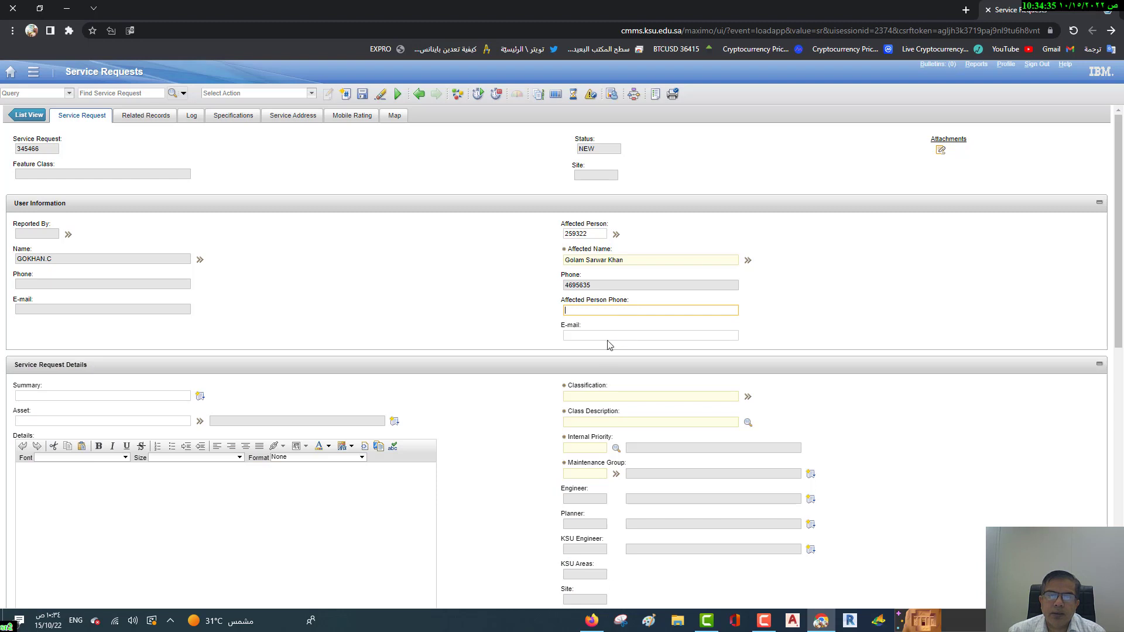
{"action": "left_click", "coordinate": [637, 333]}
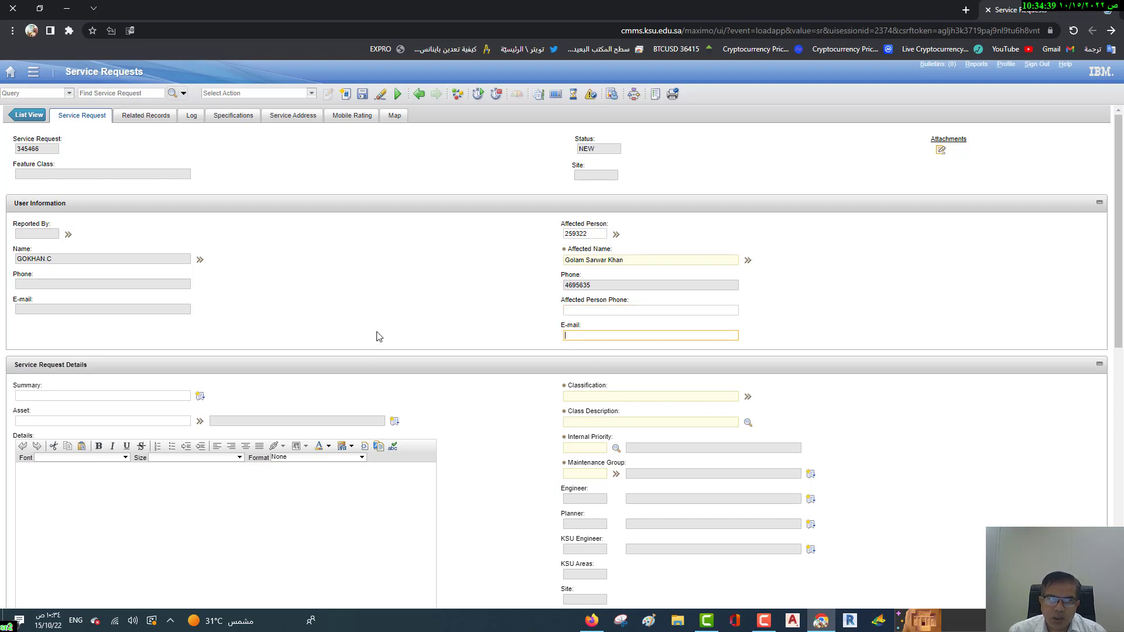
Look up assets starting with "99-" and assign asset 99-999001, COMPUTERISED MAINTENANCE MANAGEMENT SYS., to the request
{"action": "left_click", "coordinate": [200, 422]}
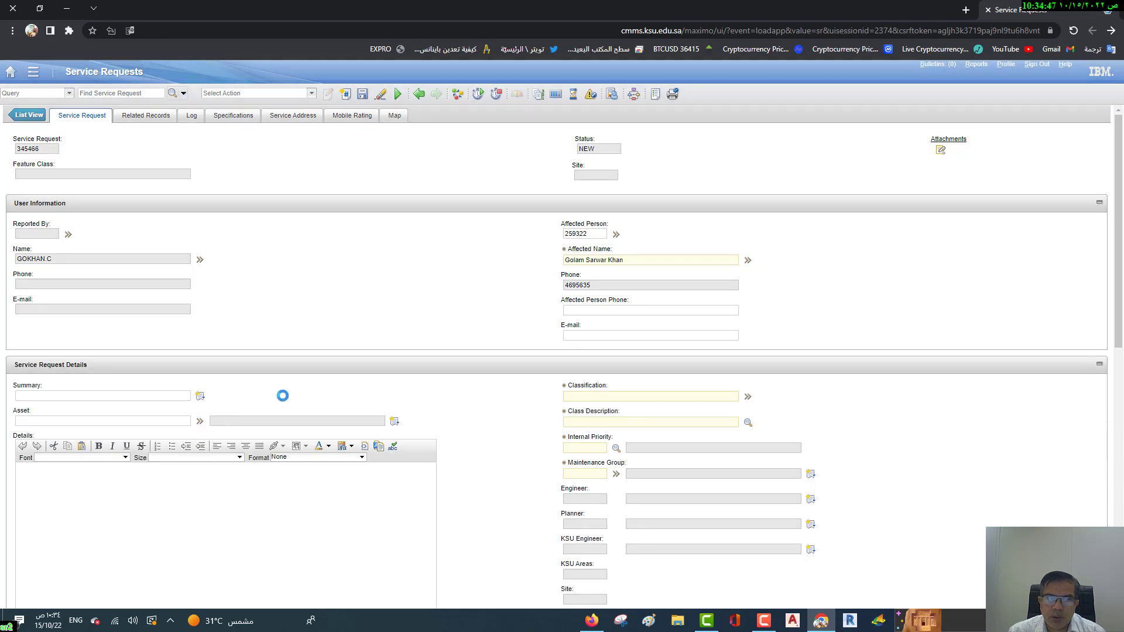
{"action": "left_click", "coordinate": [200, 424]}
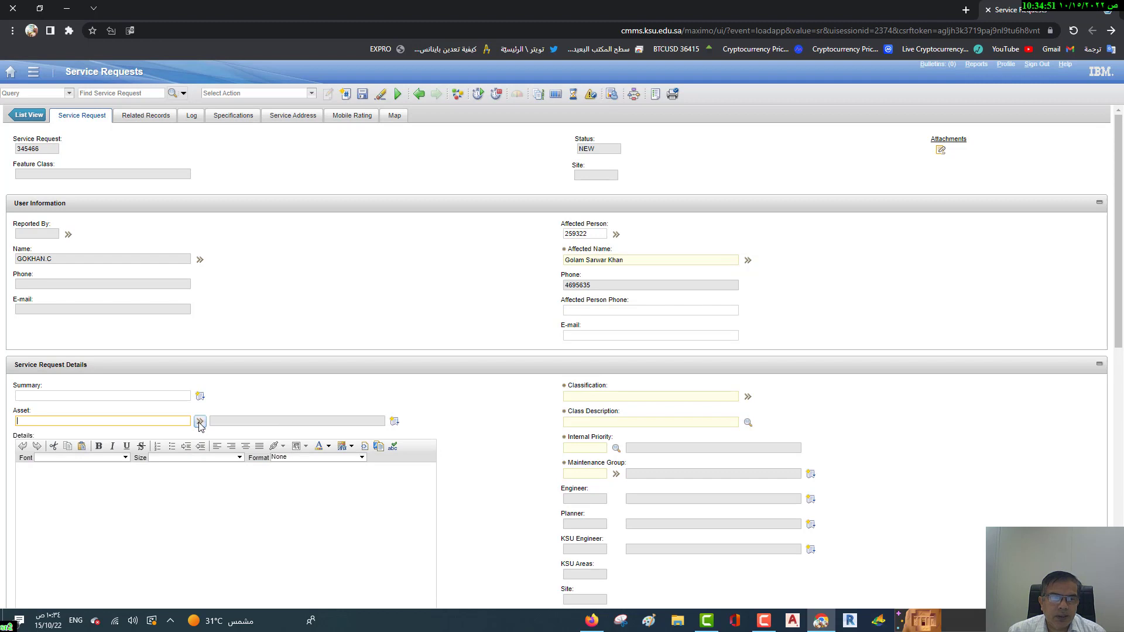
{"action": "left_click", "coordinate": [200, 423]}
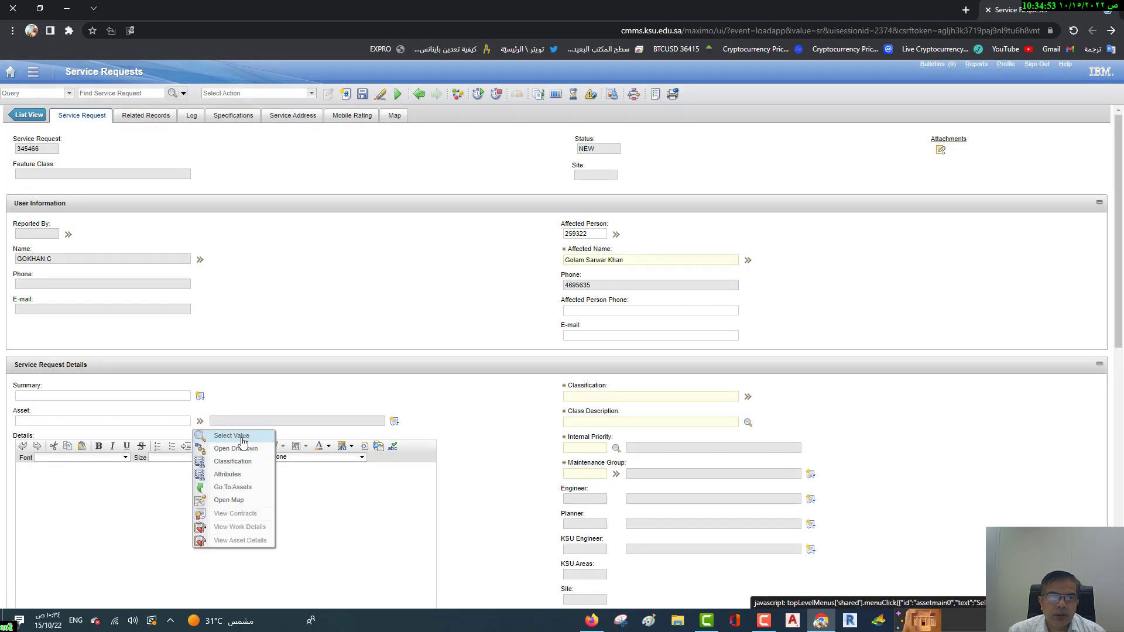
{"action": "left_click", "coordinate": [242, 437]}
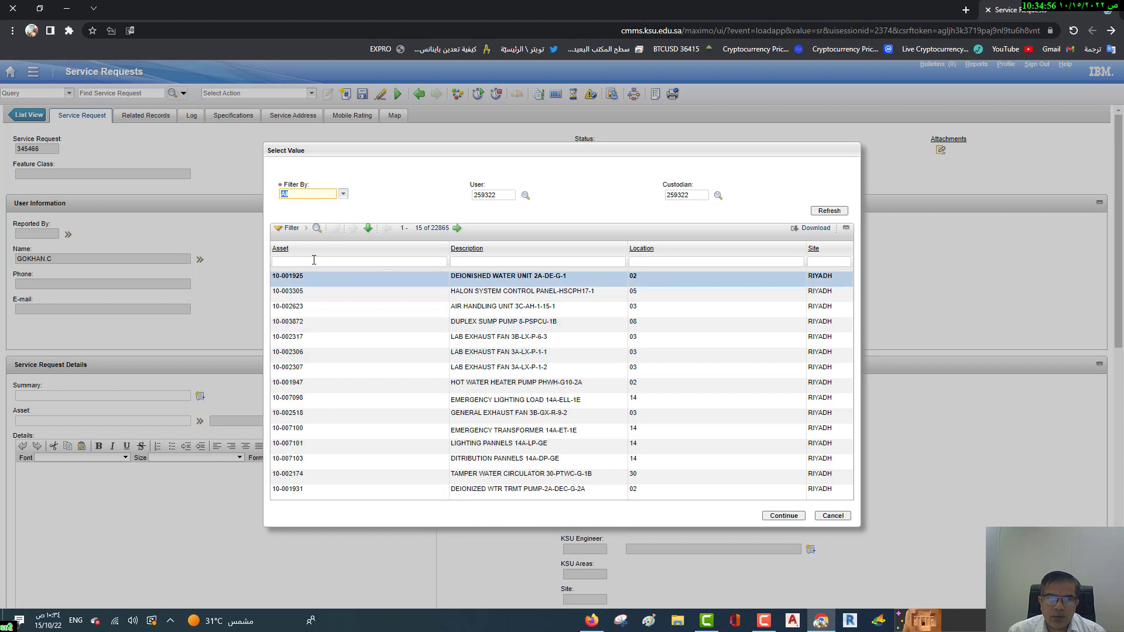
{"action": "left_click", "coordinate": [314, 261]}
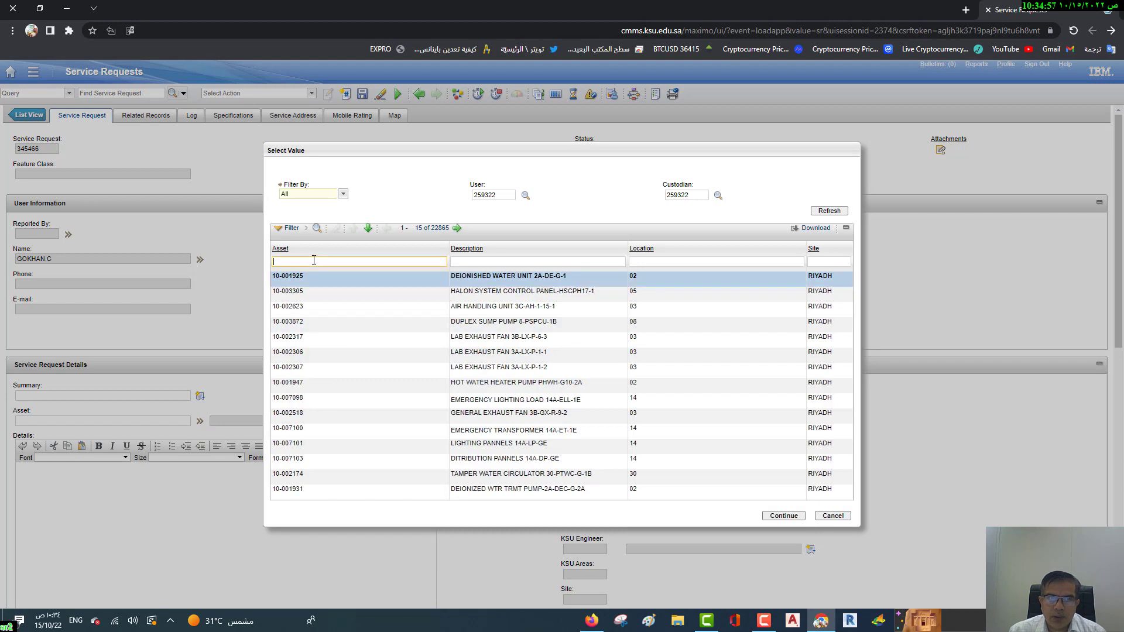
{"action": "type", "text": "99-"}
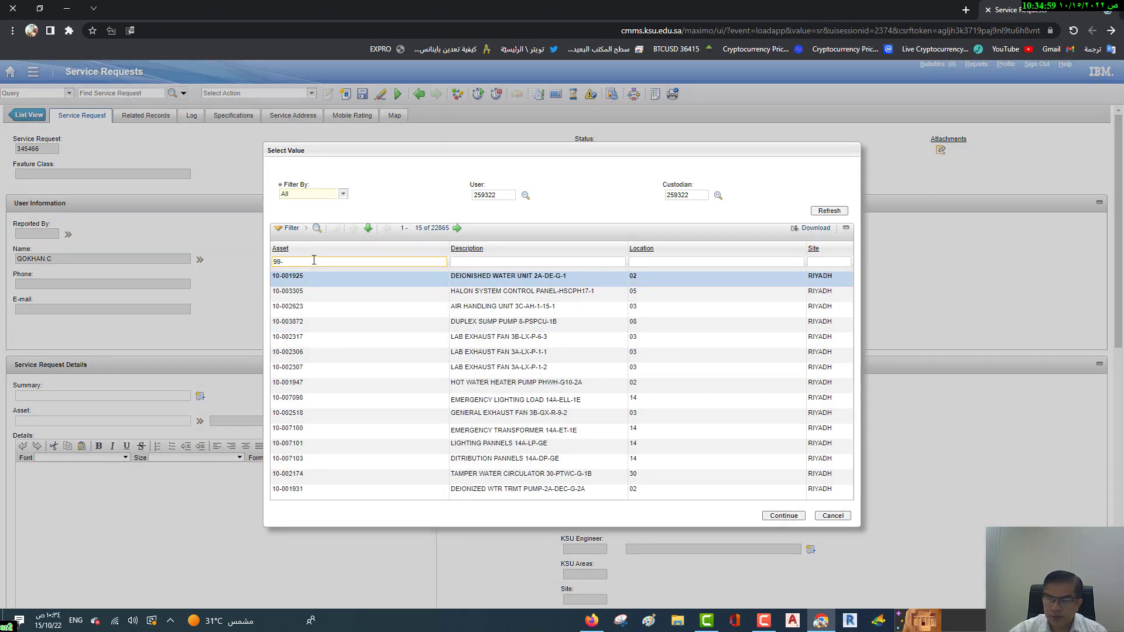
{"action": "key", "text": "Return"}
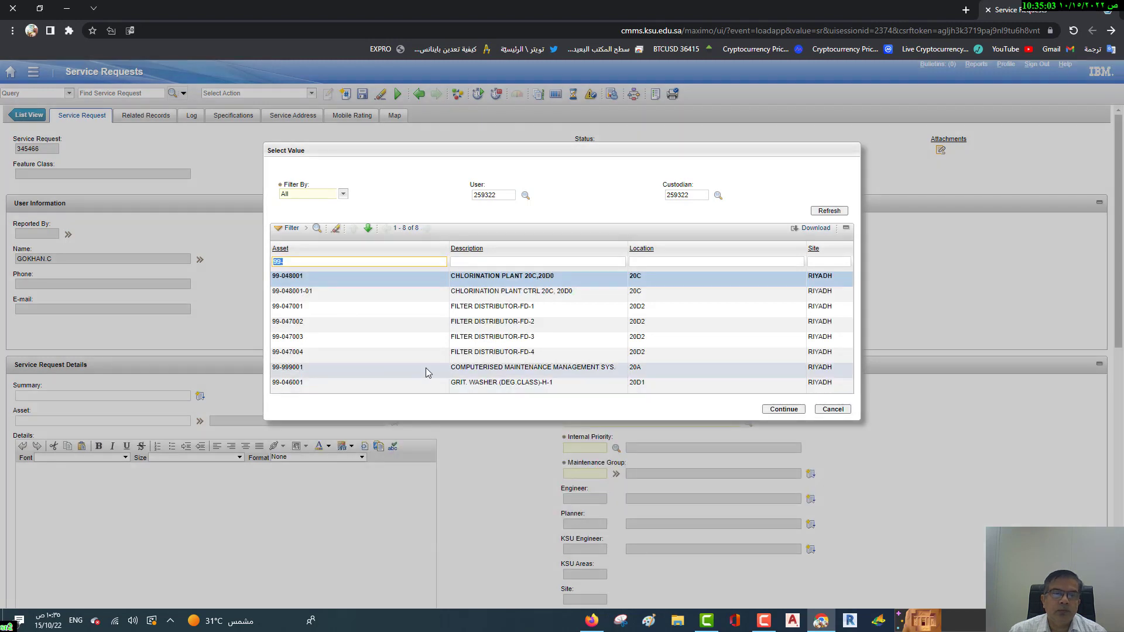
{"action": "left_click", "coordinate": [288, 368]}
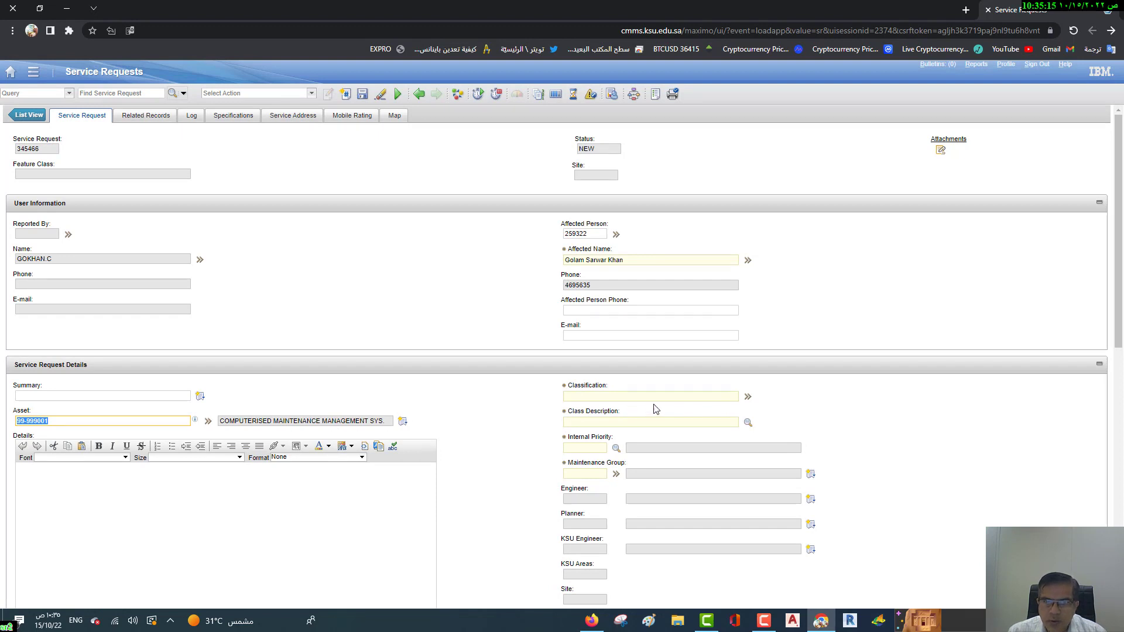
Classify the request as S1101 COMPUTER AND NETWORKING under S11 Others and set its internal priority to 1, Urgent
{"action": "left_click", "coordinate": [749, 398]}
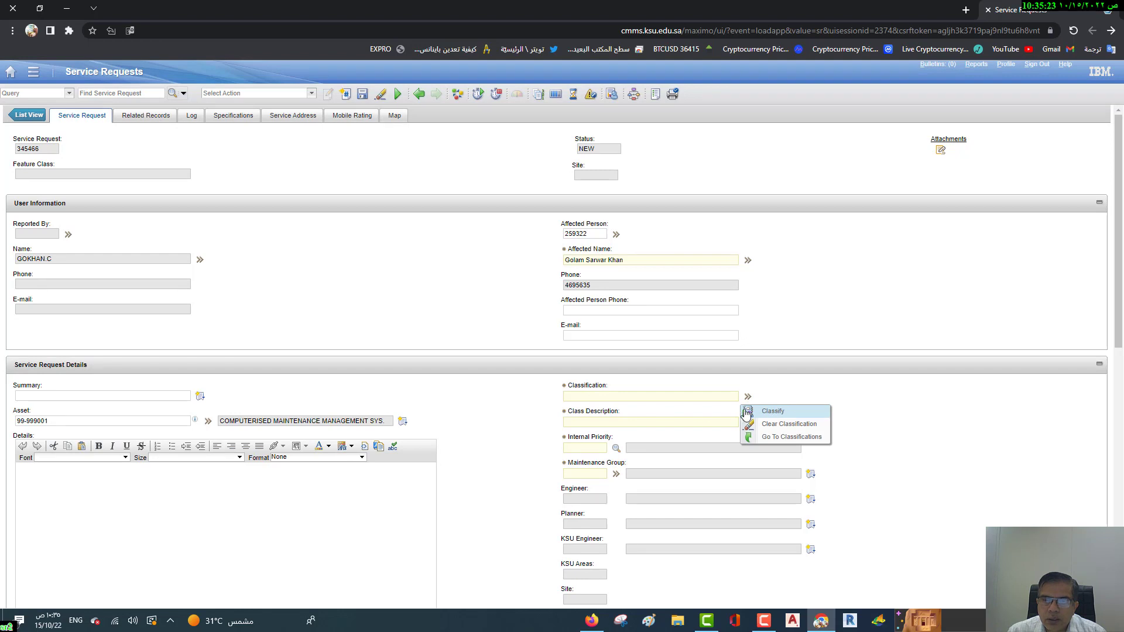
{"action": "left_click", "coordinate": [776, 412]}
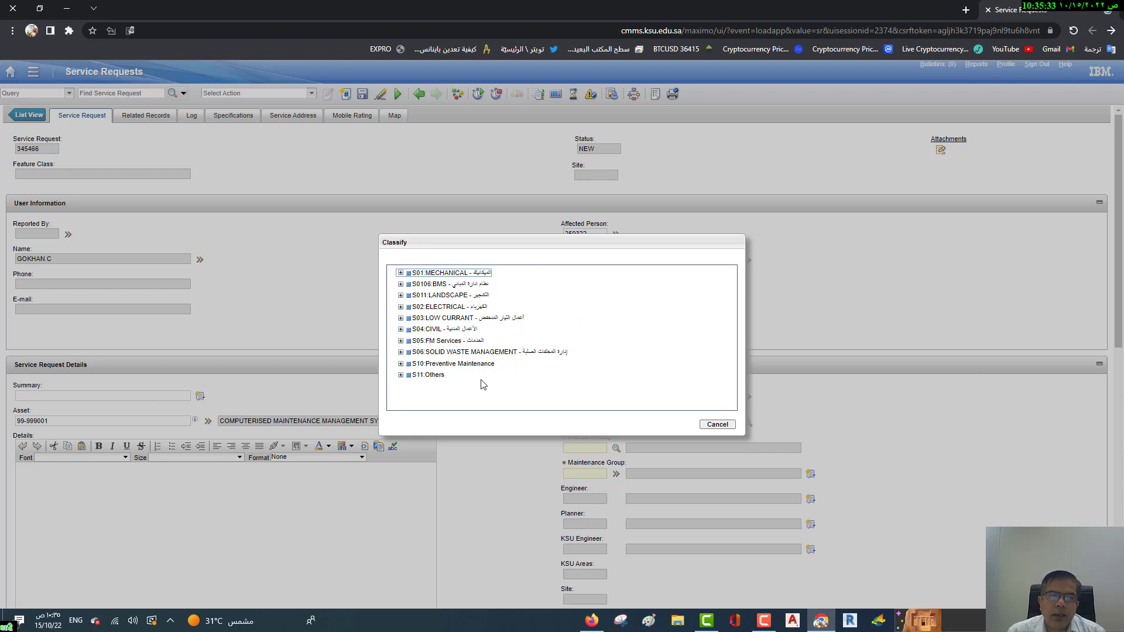
{"action": "left_click", "coordinate": [399, 373]}
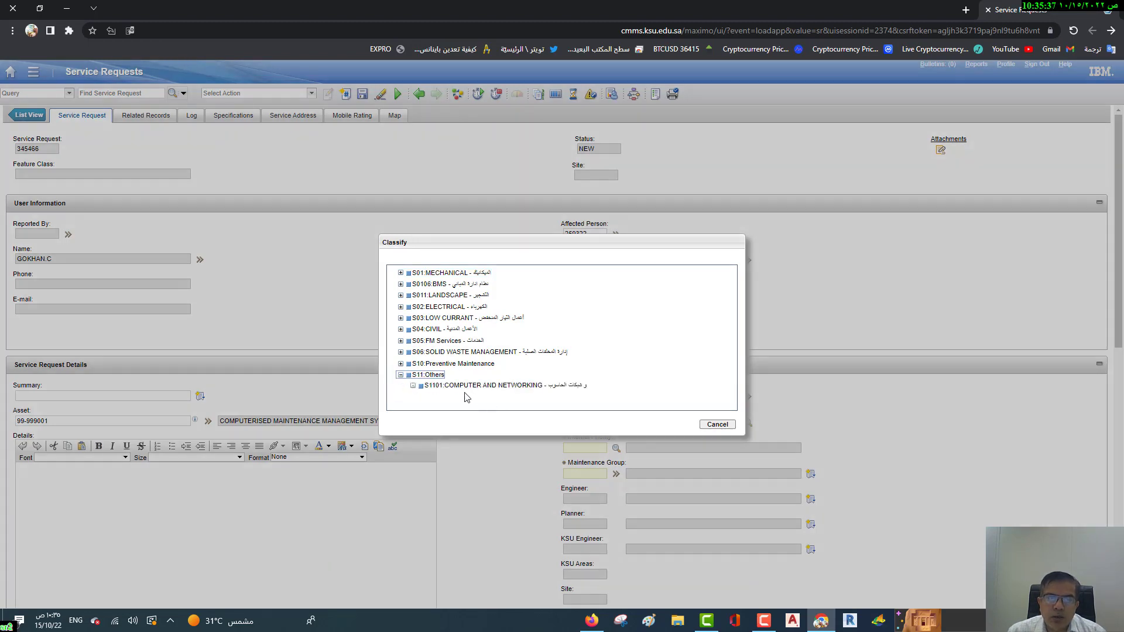
{"action": "left_click", "coordinate": [422, 387]}
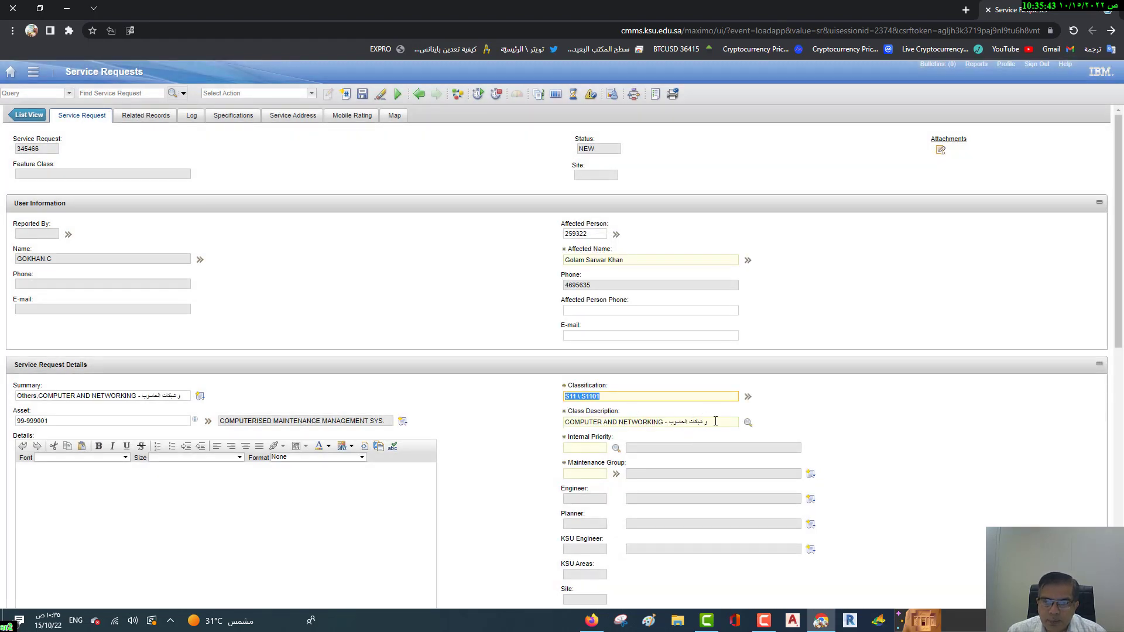
{"action": "left_click", "coordinate": [616, 448]}
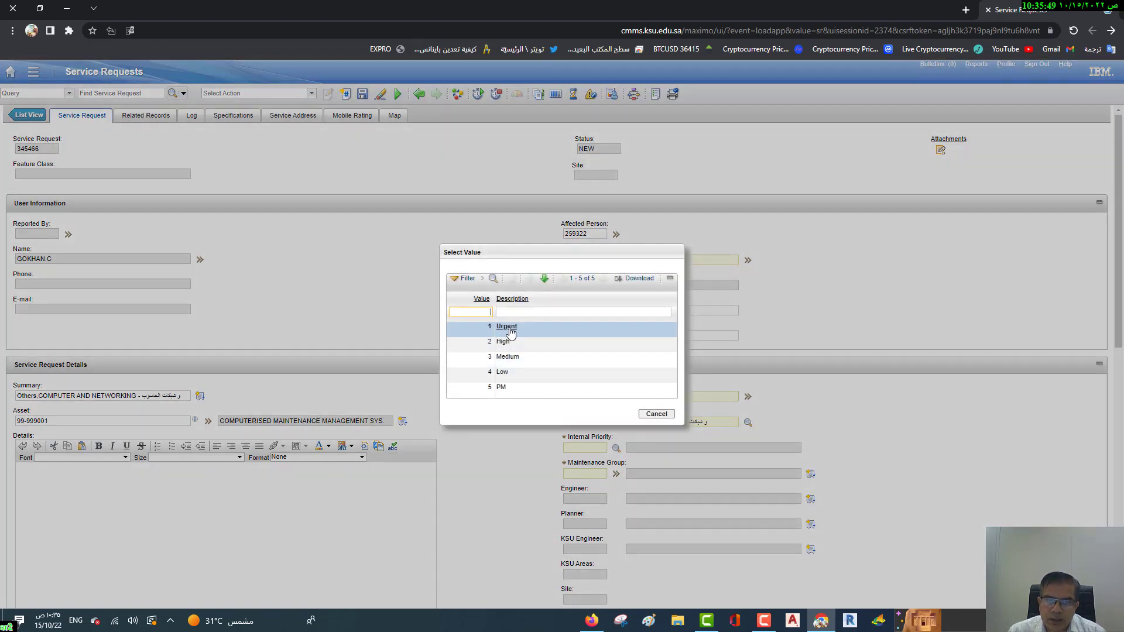
{"action": "left_click", "coordinate": [507, 327]}
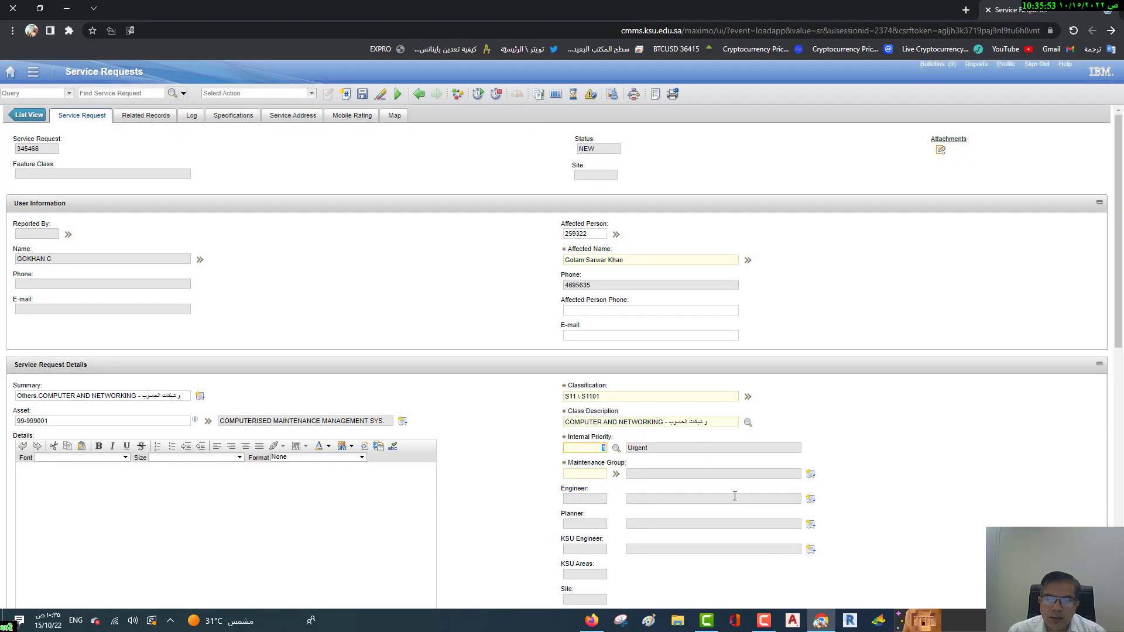
Set the maintenance group to person group 52, IT DEPARTMENT
{"action": "scroll", "coordinate": [637, 472], "scroll_direction": "down", "scroll_amount": 1}
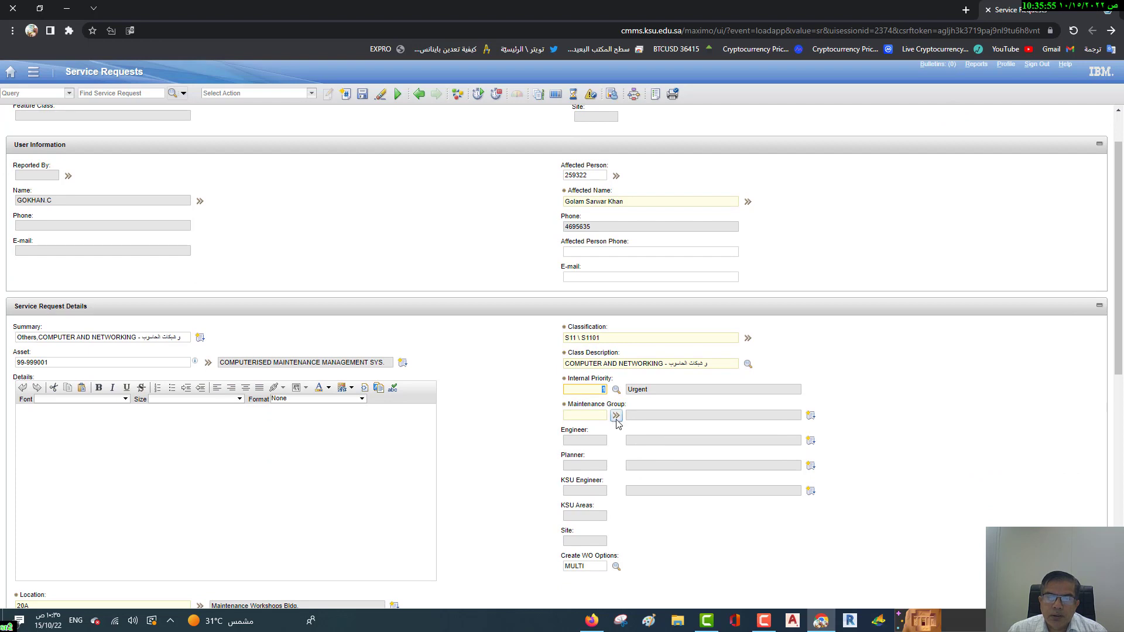
{"action": "scroll", "coordinate": [616, 422], "scroll_direction": "down", "scroll_amount": 1}
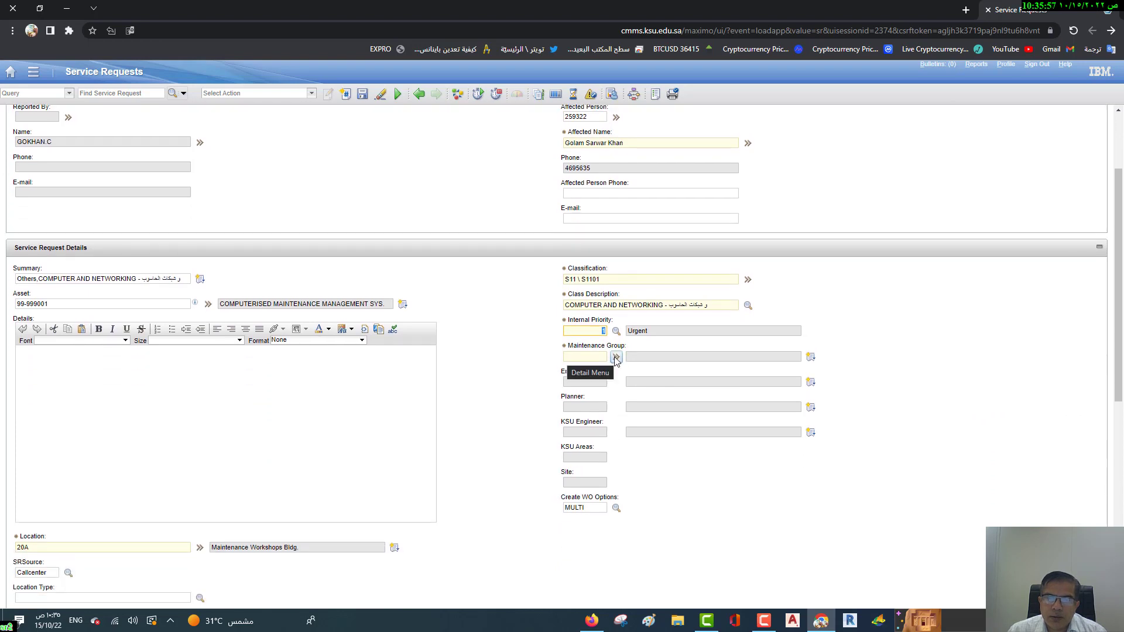
{"action": "left_click", "coordinate": [616, 359]}
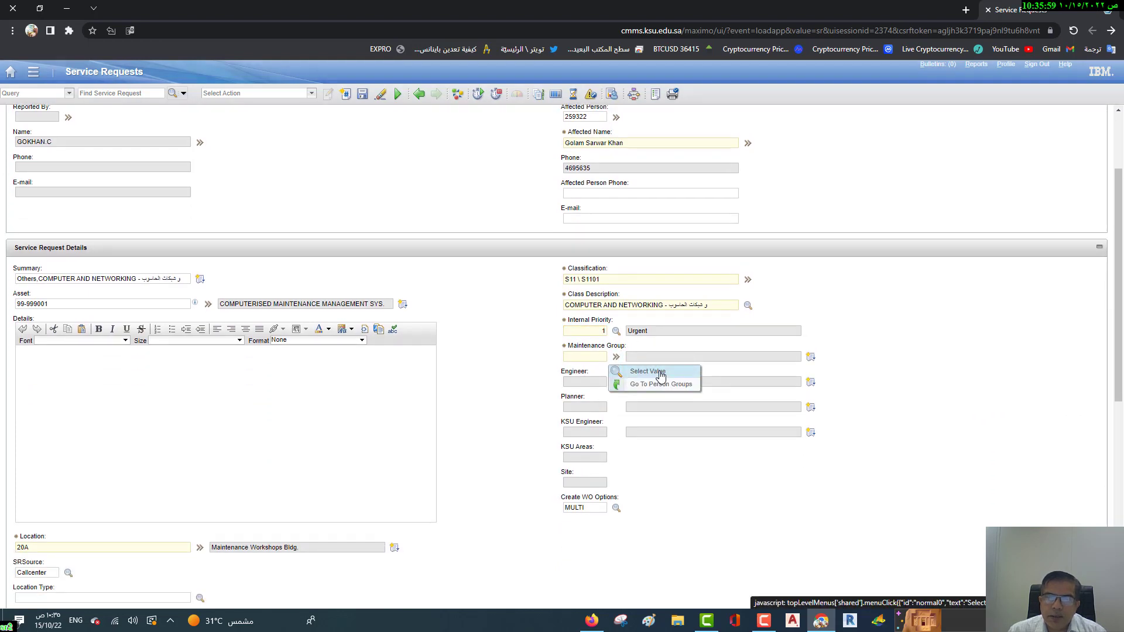
{"action": "left_click", "coordinate": [661, 373]}
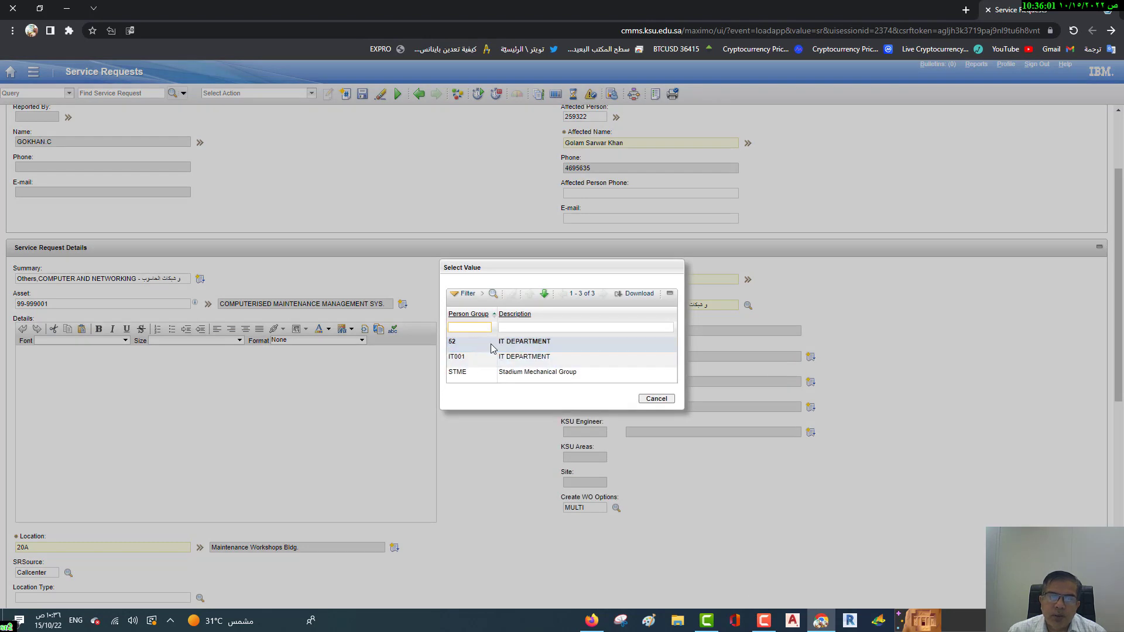
{"action": "left_click", "coordinate": [653, 398]}
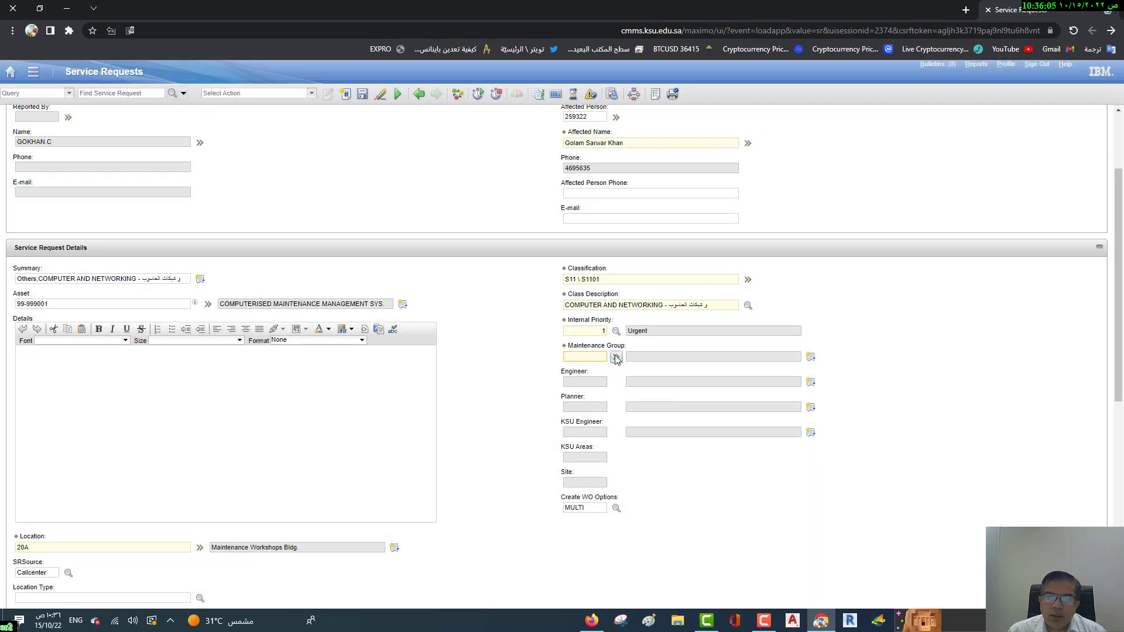
{"action": "left_click", "coordinate": [616, 358]}
{"action": "left_click", "coordinate": [638, 372]}
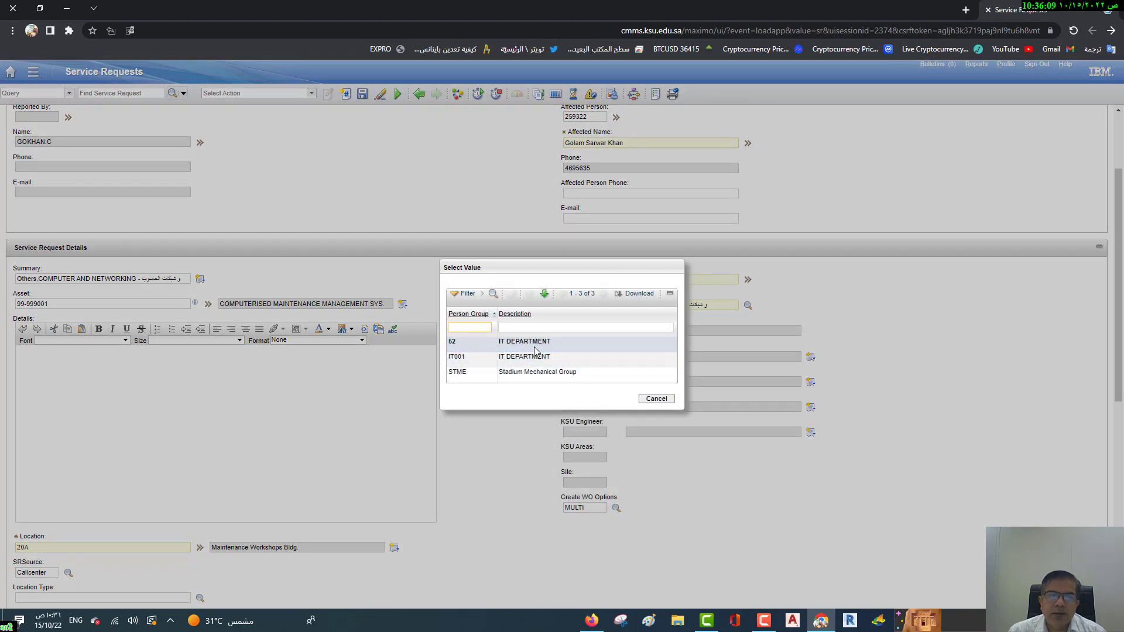
{"action": "left_click", "coordinate": [452, 346]}
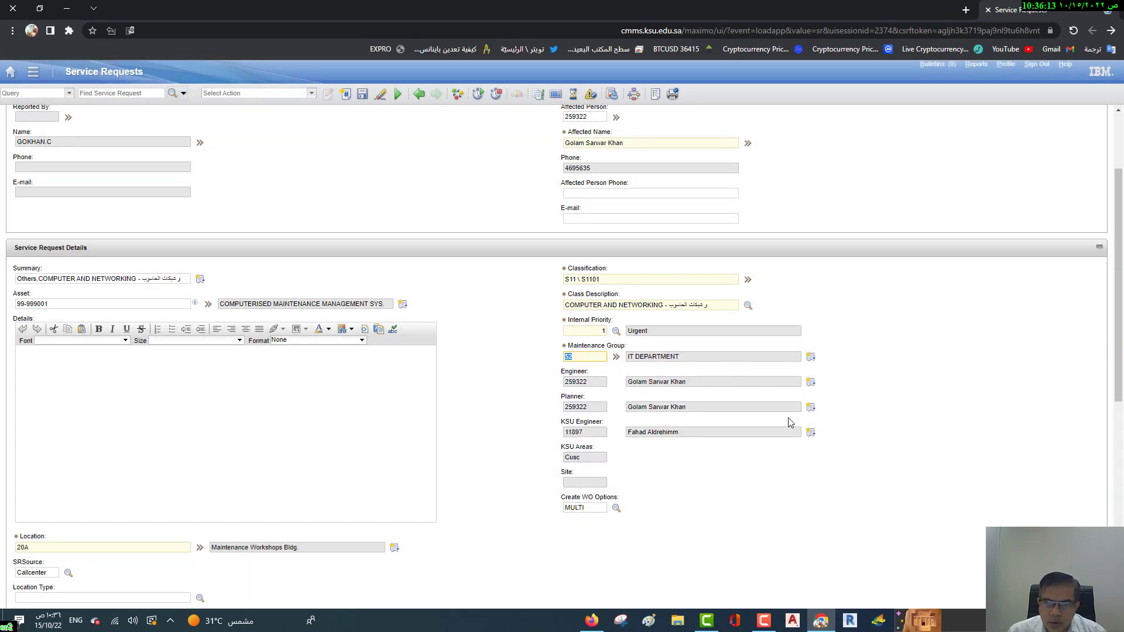
Enter "Internet is not working in this area" as the request details and check the location fields below
{"action": "scroll", "coordinate": [261, 301], "scroll_direction": "down", "scroll_amount": 2}
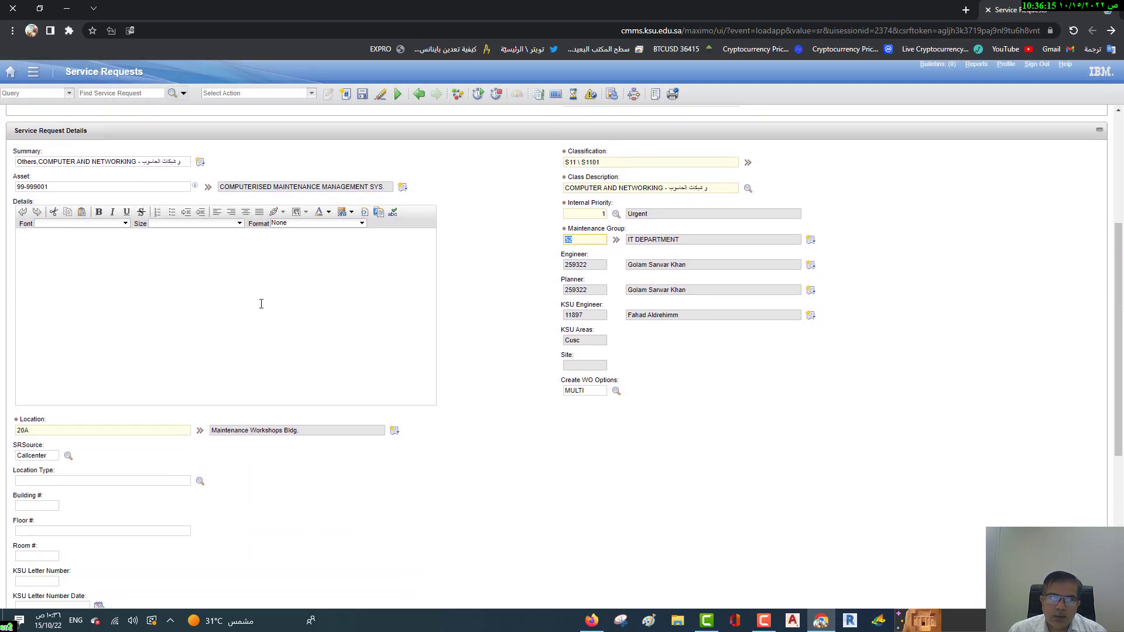
{"action": "left_click", "coordinate": [224, 294]}
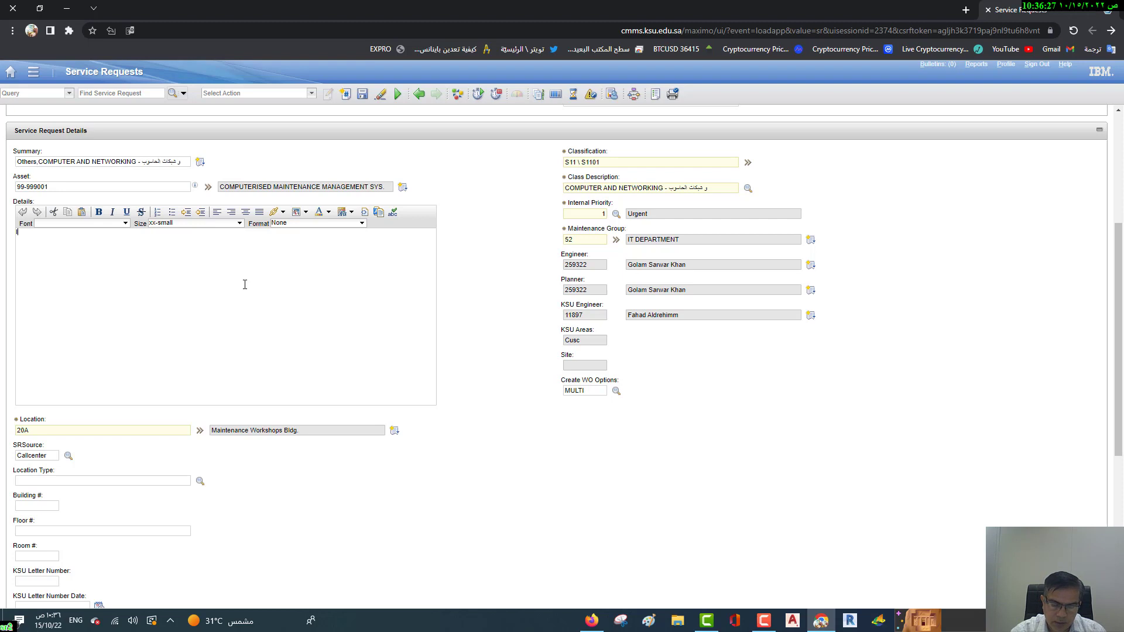
{"action": "type", "text": "er"}
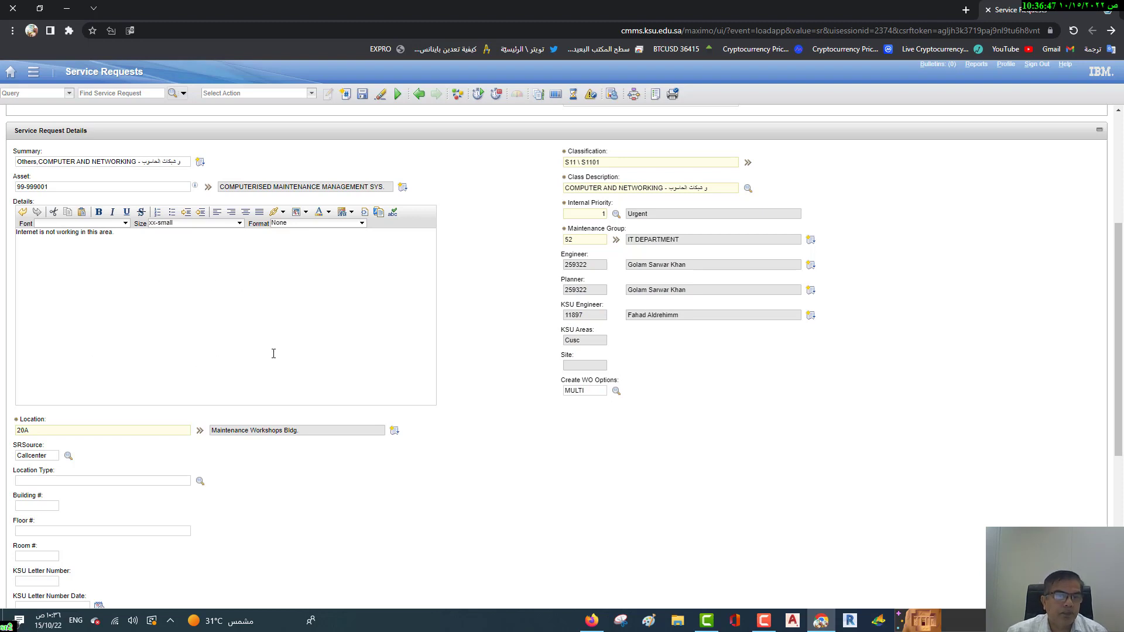
{"action": "scroll", "coordinate": [391, 353], "scroll_direction": "down", "scroll_amount": 2}
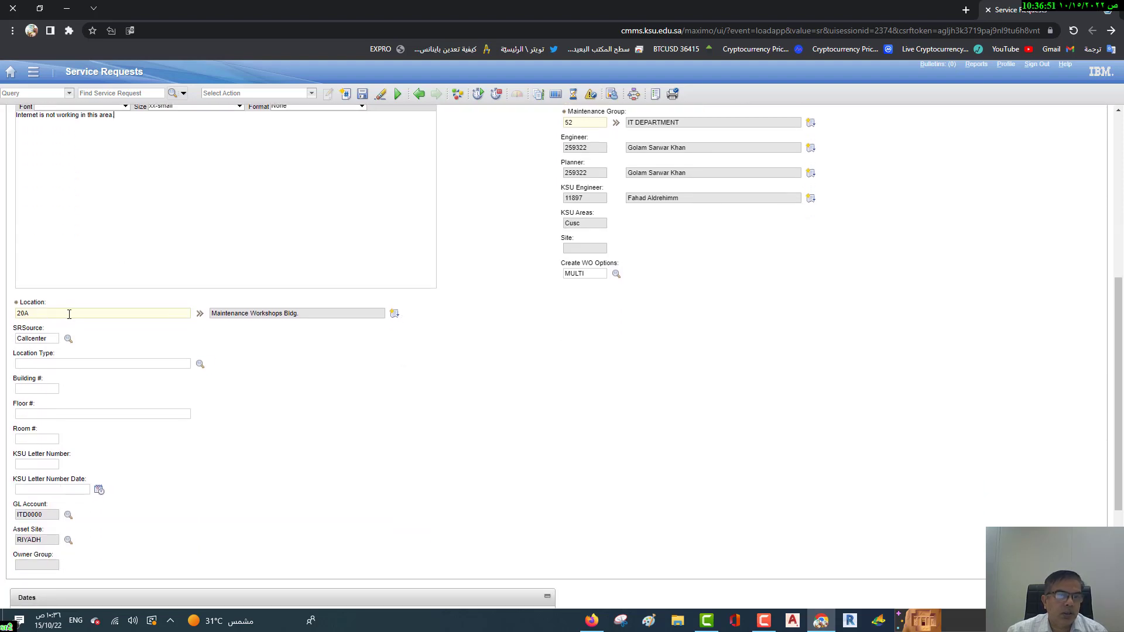
{"action": "scroll", "coordinate": [208, 295], "scroll_direction": "up", "scroll_amount": 4}
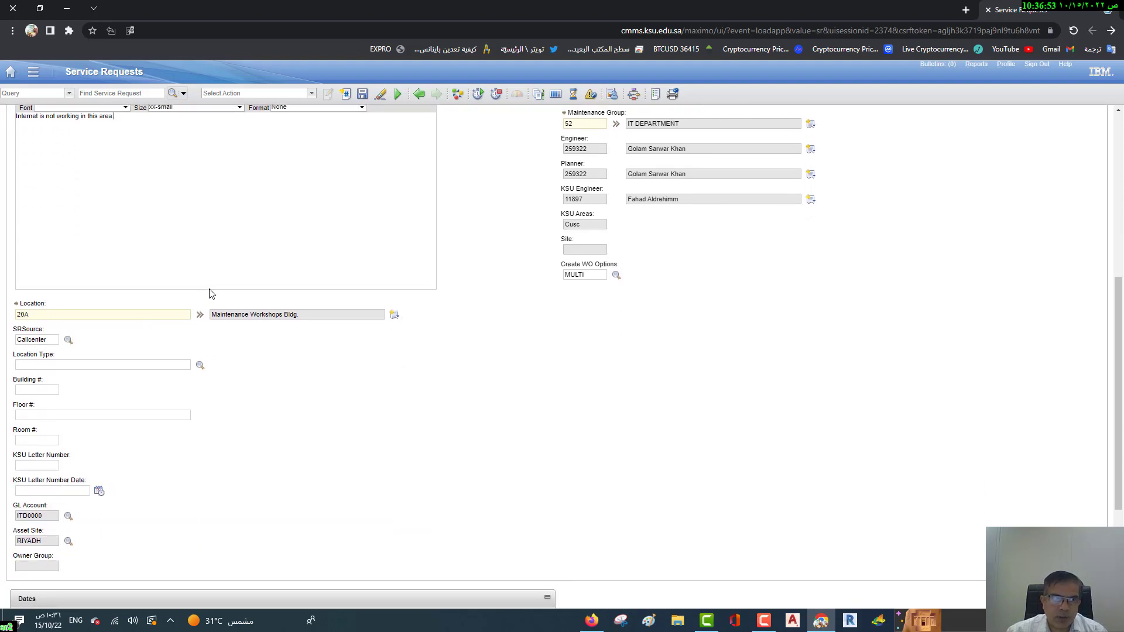
Check the details of the asset assigned to the request and the location fields filled in from it
{"action": "left_click", "coordinate": [65, 304]}
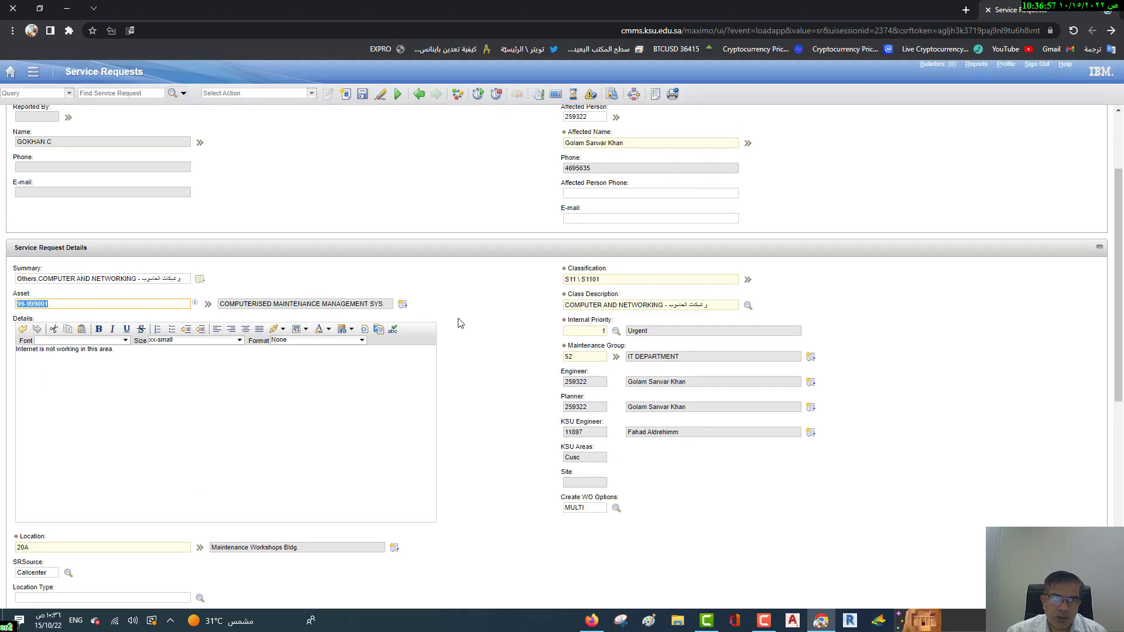
{"action": "scroll", "coordinate": [203, 271], "scroll_direction": "down", "scroll_amount": 1}
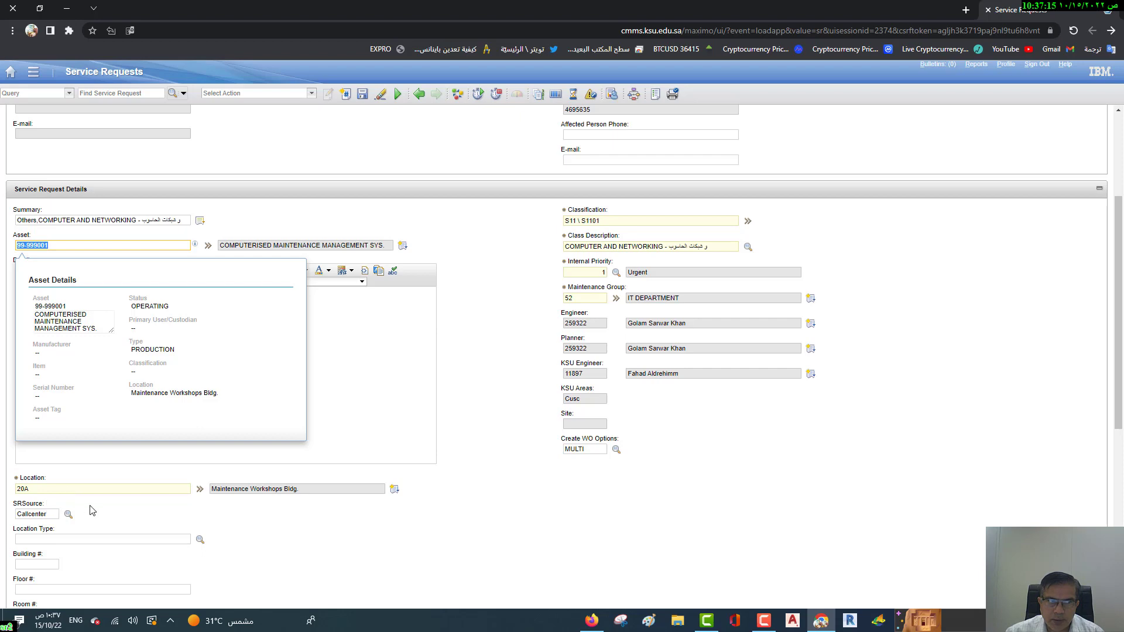
{"action": "scroll", "coordinate": [410, 563], "scroll_direction": "down", "scroll_amount": 2}
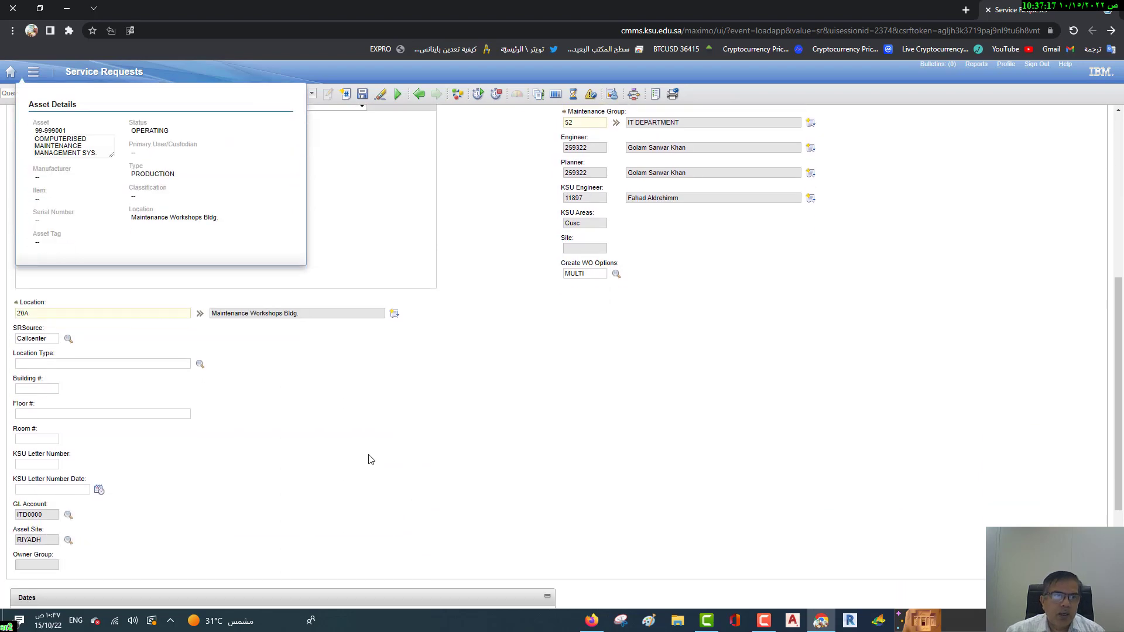
{"action": "scroll", "coordinate": [371, 460], "scroll_direction": "up", "scroll_amount": 4}
{"action": "scroll", "coordinate": [473, 477], "scroll_direction": "down", "scroll_amount": 6}
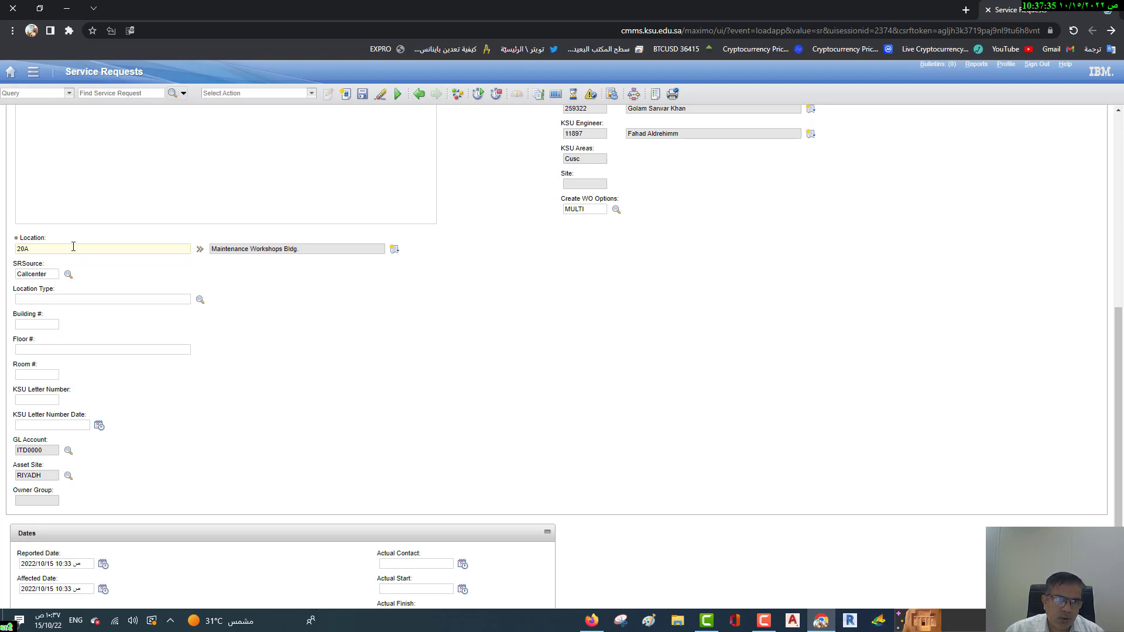
Fill in the request's building number as 20a, the floor as "grounfd floor" and the room number as 20cc
{"action": "left_click", "coordinate": [43, 325]}
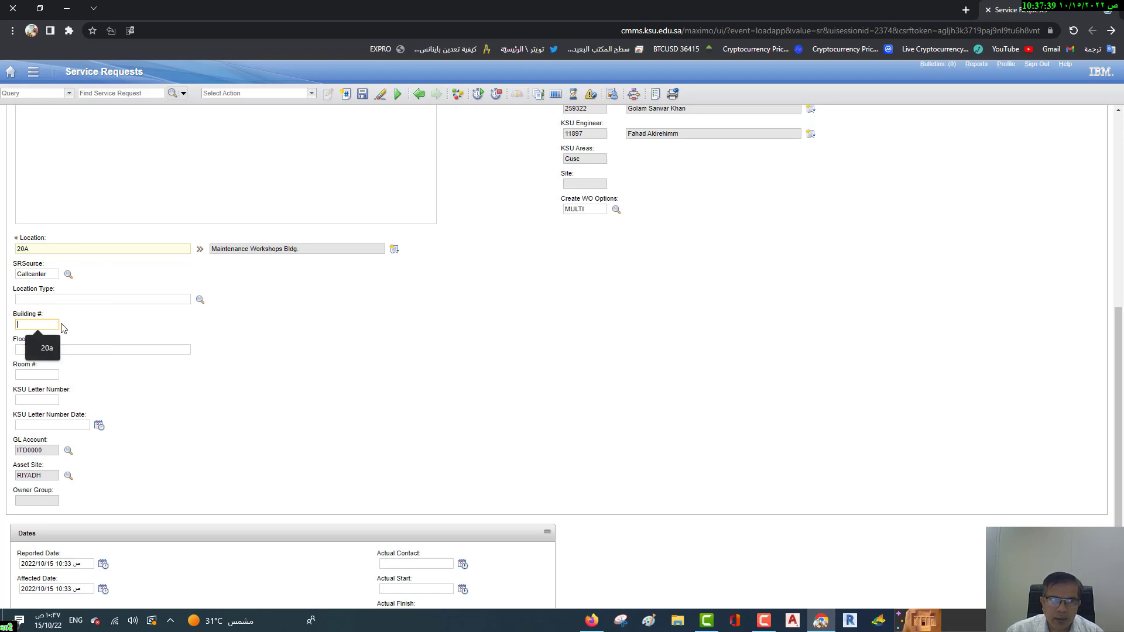
{"action": "type", "text": "20a"}
{"action": "left_click", "coordinate": [123, 350]}
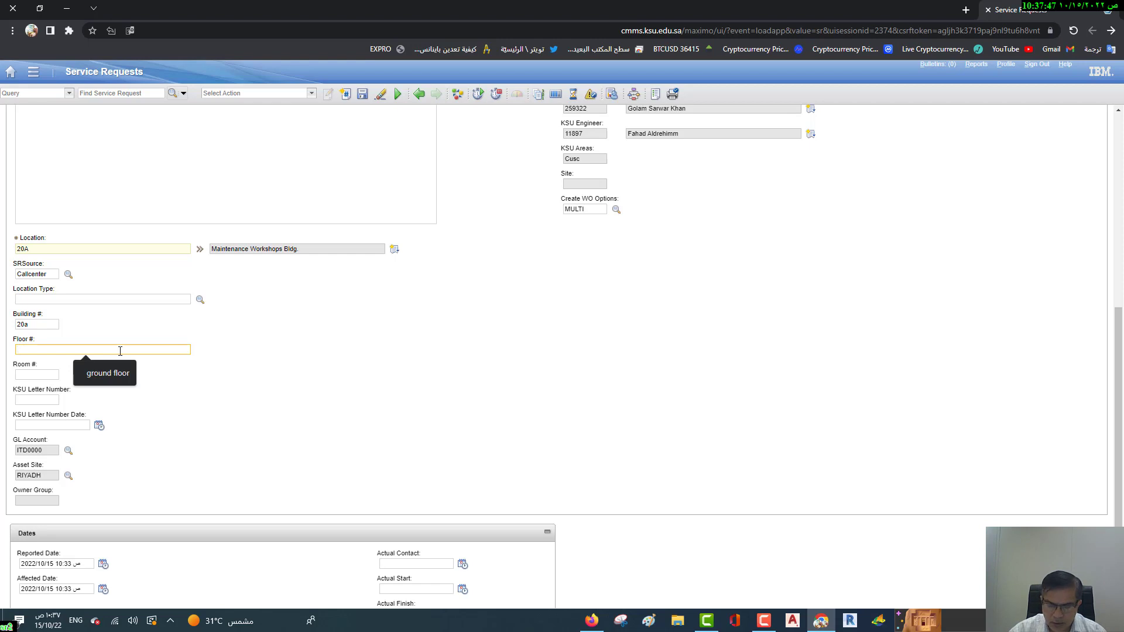
{"action": "type", "text": "grounf"}
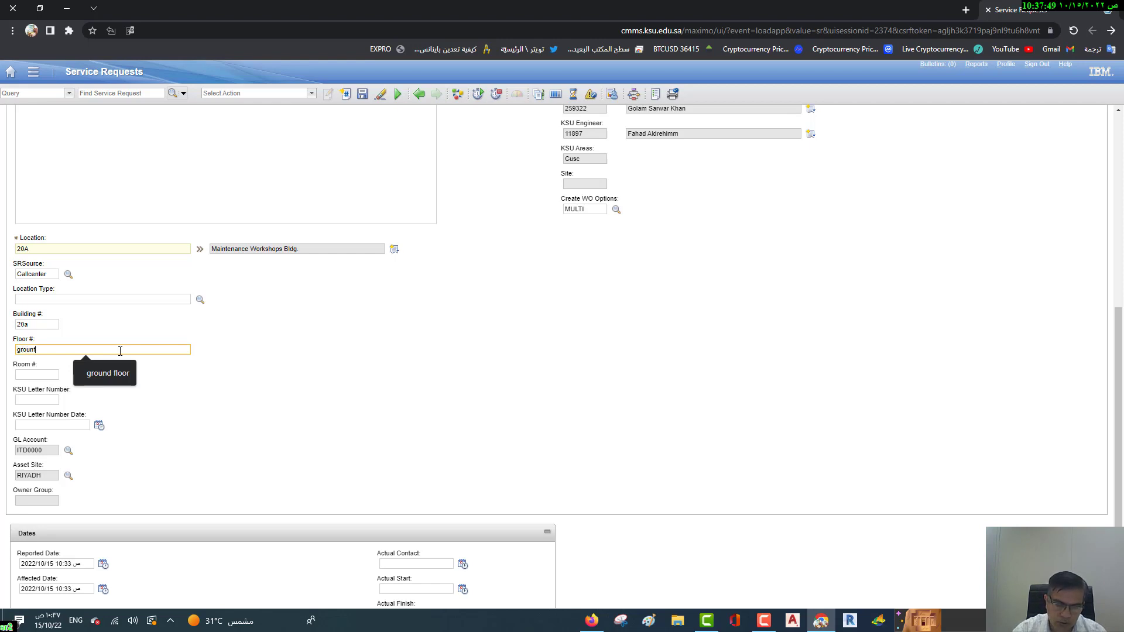
{"action": "type", "text": "dfloor"}
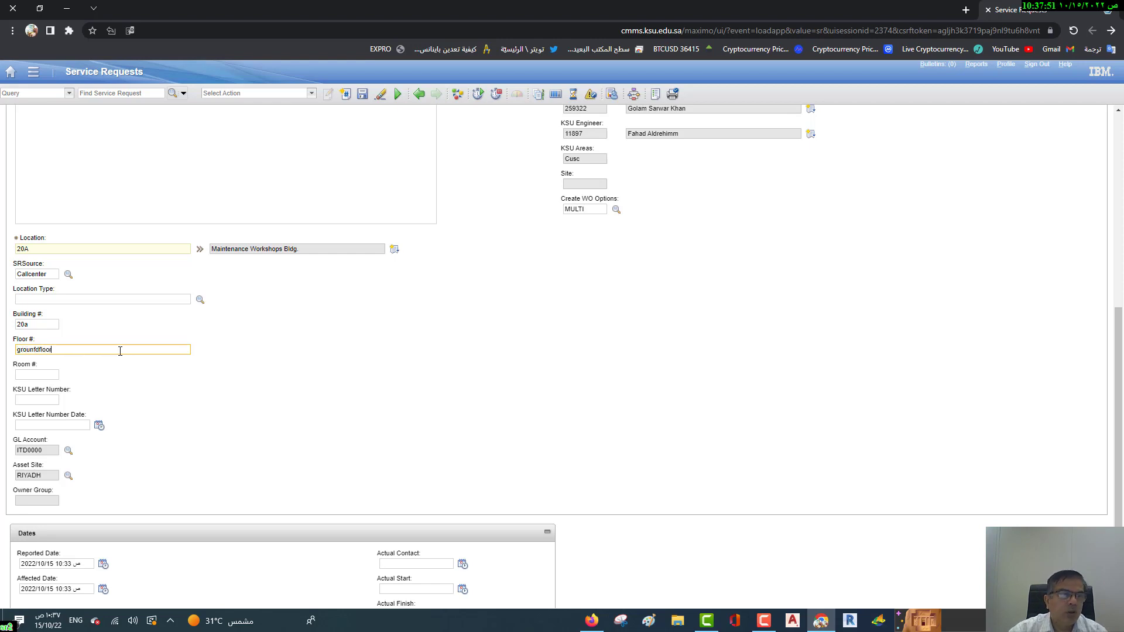
{"action": "left_click", "coordinate": [39, 350]}
{"action": "left_click", "coordinate": [46, 375]}
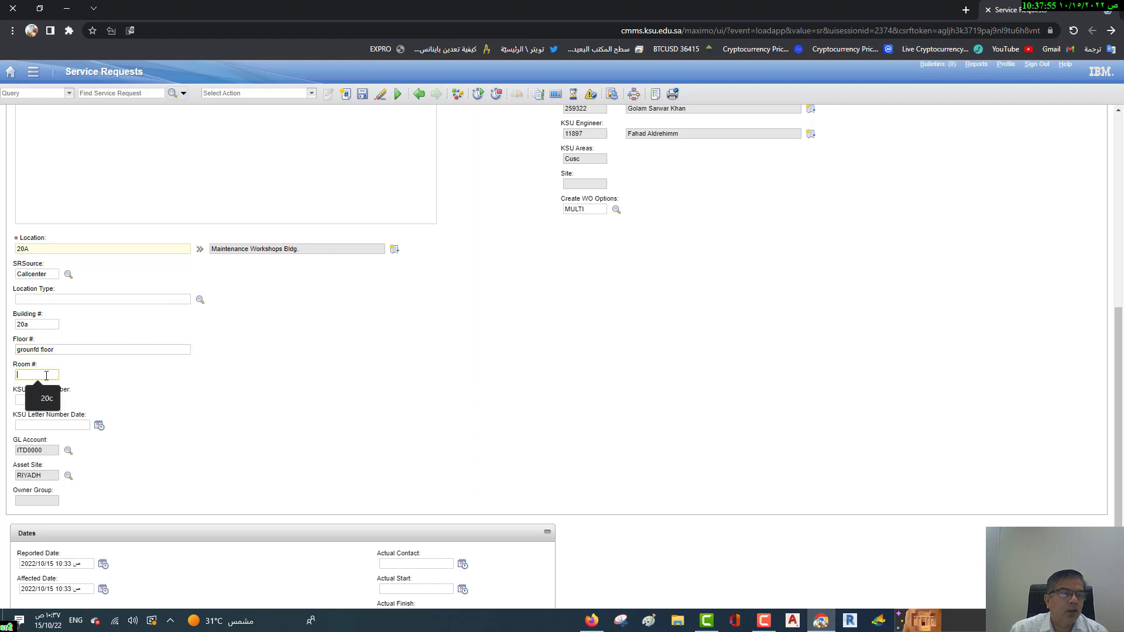
{"action": "type", "text": "20c"}
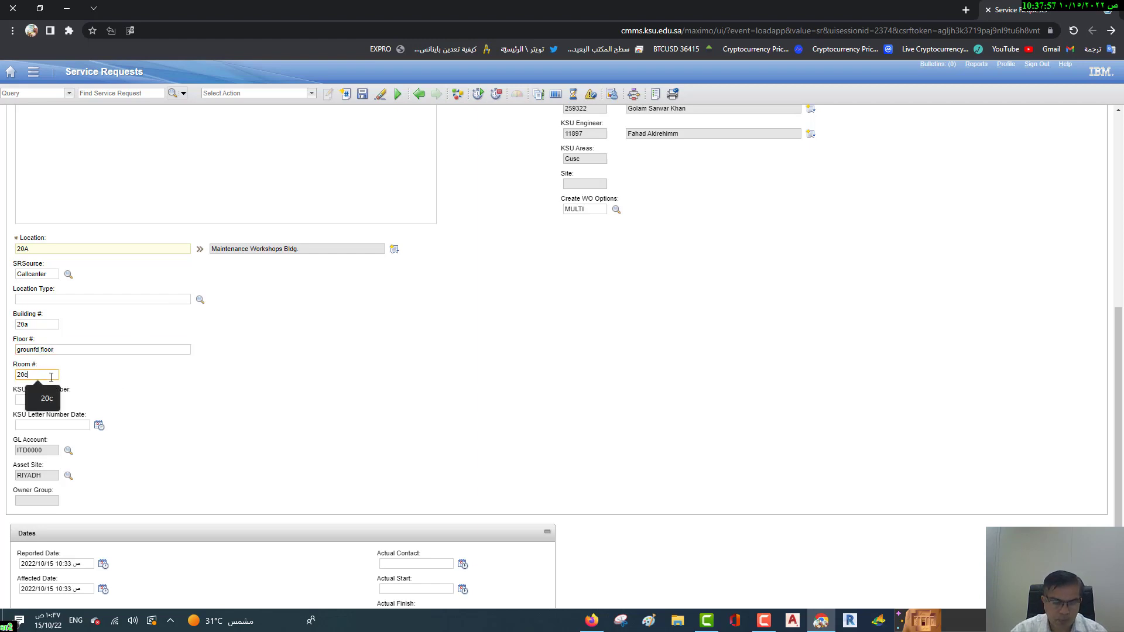
{"action": "type", "text": "c"}
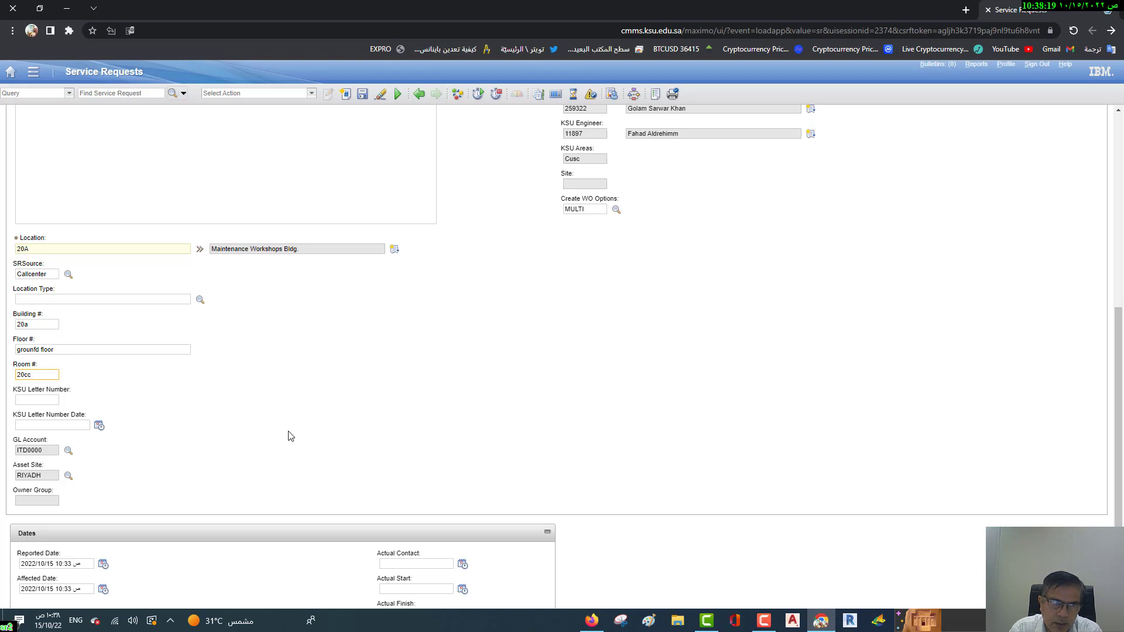
Check the KSU letter number and date fields and the options for attaching a new file or web page to the request
{"action": "left_click", "coordinate": [37, 400]}
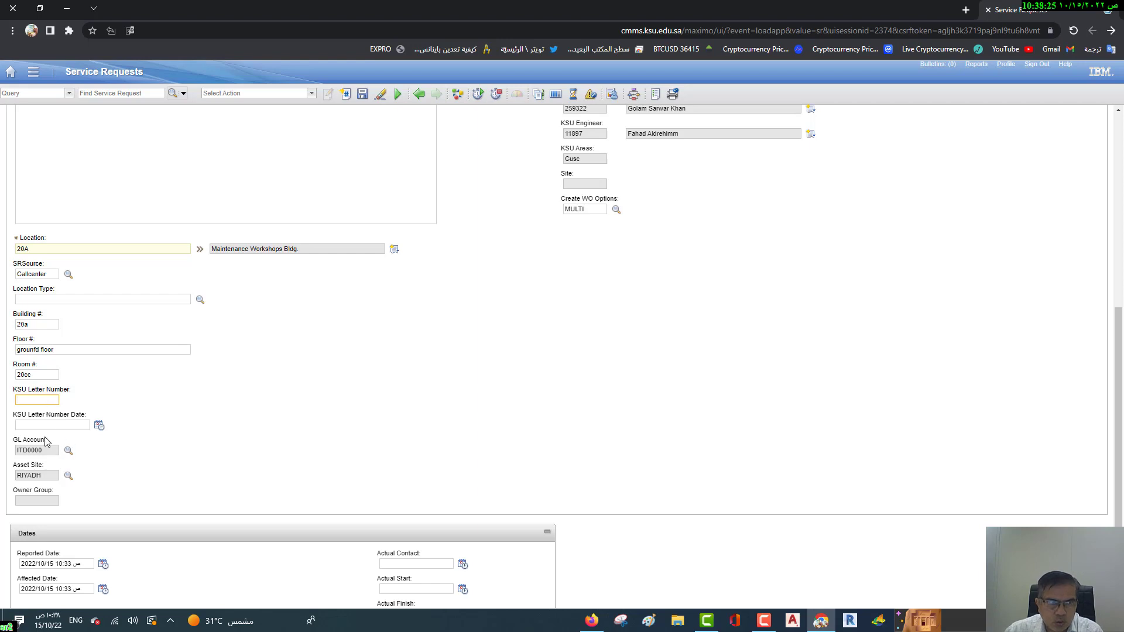
{"action": "left_click", "coordinate": [54, 426]}
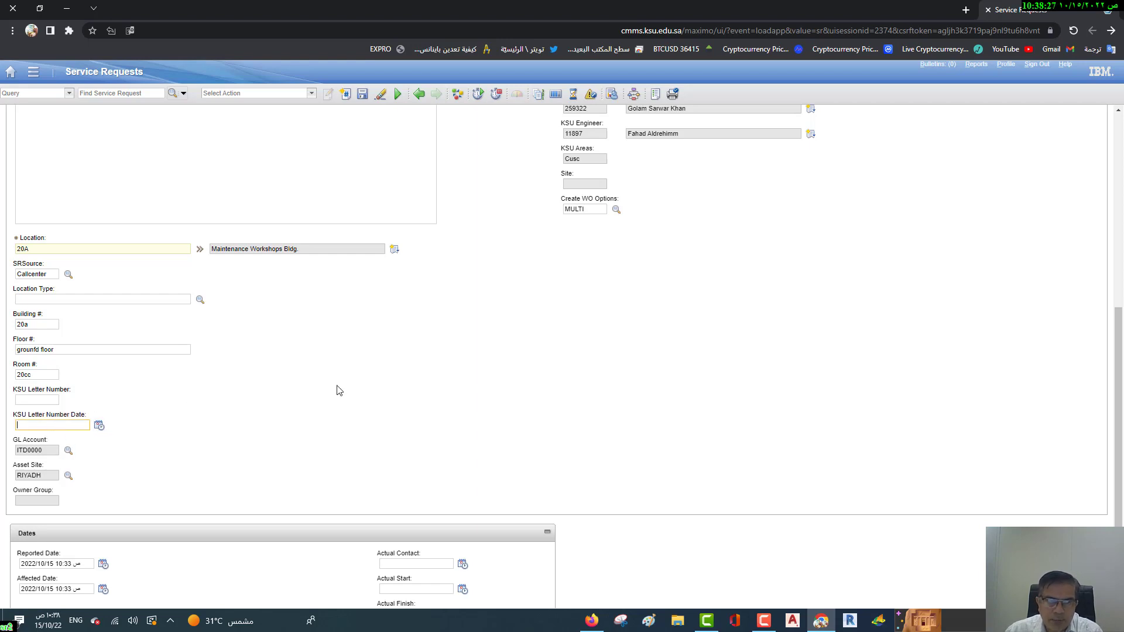
{"action": "scroll", "coordinate": [691, 395], "scroll_direction": "up", "scroll_amount": 6}
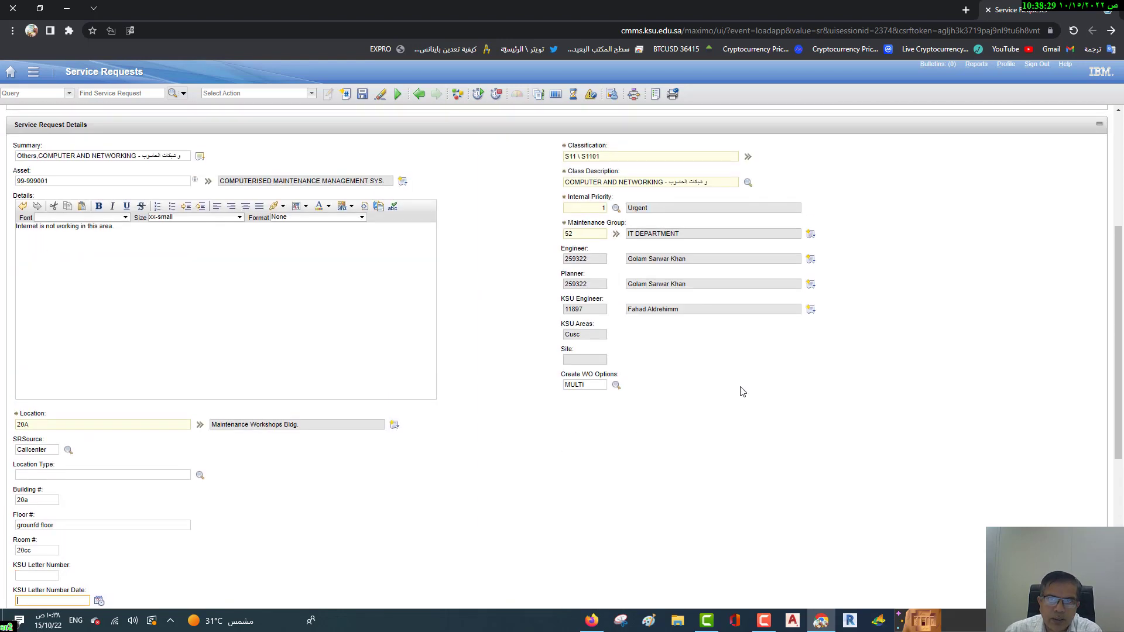
{"action": "scroll", "coordinate": [753, 389], "scroll_direction": "up", "scroll_amount": 1}
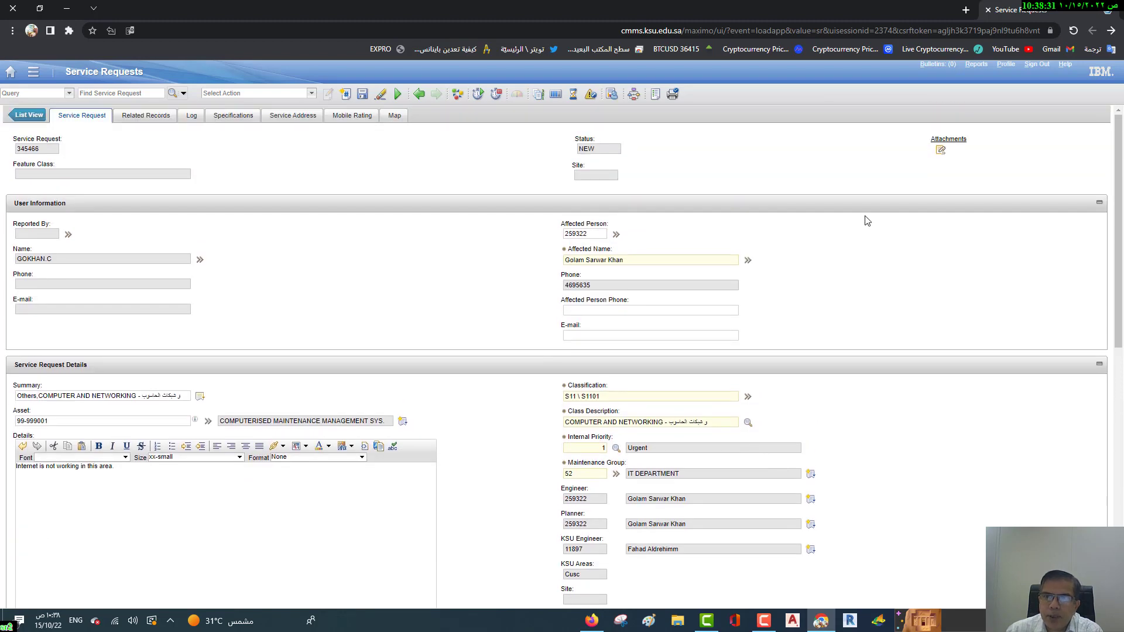
{"action": "scroll", "coordinate": [931, 199], "scroll_direction": "down", "scroll_amount": 4}
{"action": "scroll", "coordinate": [956, 209], "scroll_direction": "up", "scroll_amount": 4}
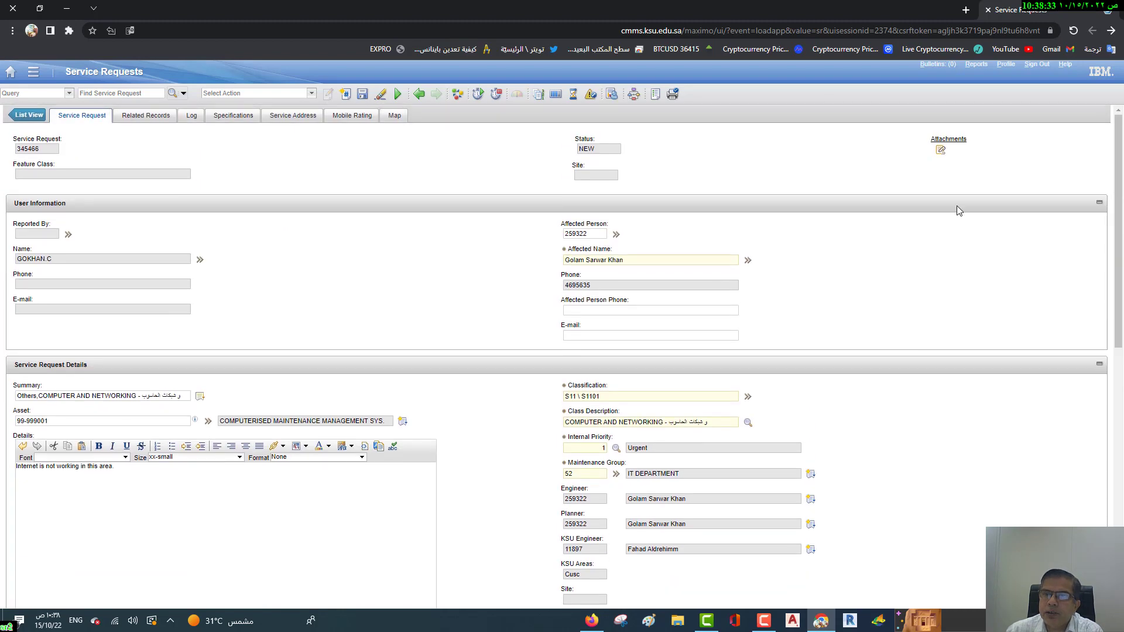
{"action": "left_click", "coordinate": [941, 150]}
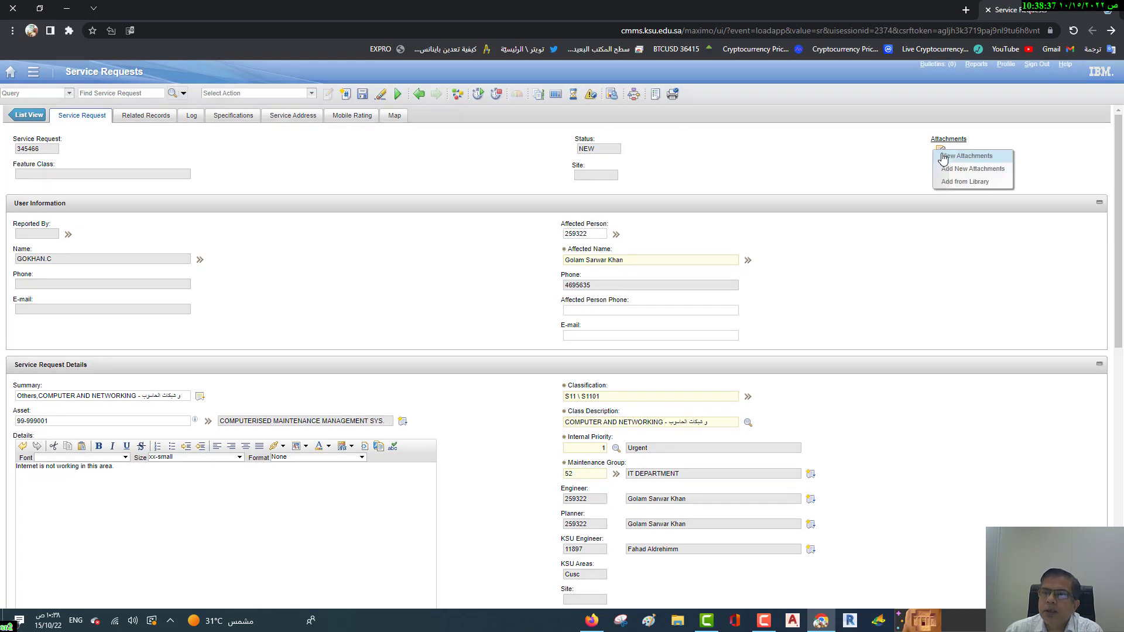
{"action": "mouse_move", "coordinate": [1006, 175]}
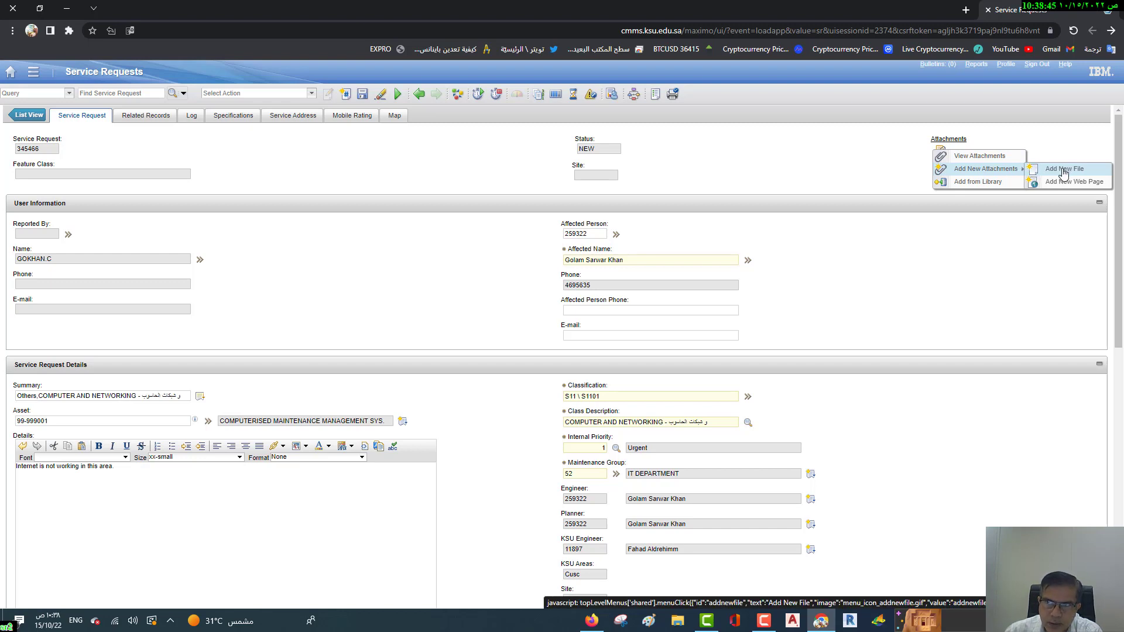
{"action": "left_click", "coordinate": [923, 301]}
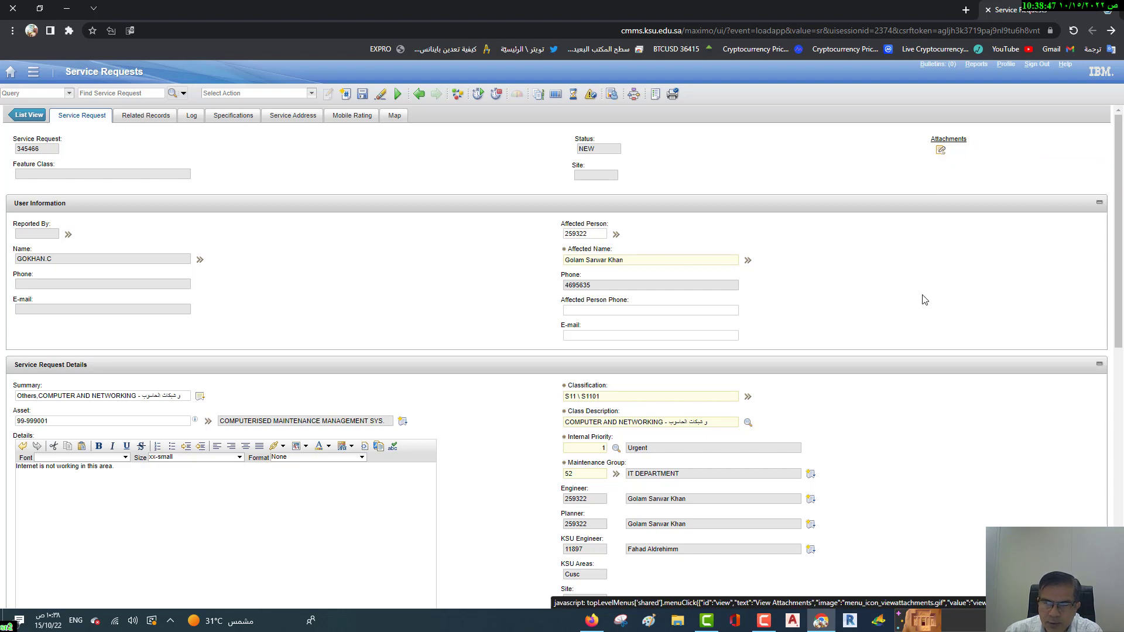
Review the completed request form from end to end and save the service request
{"action": "scroll", "coordinate": [914, 320], "scroll_direction": "down", "scroll_amount": 1}
{"action": "scroll", "coordinate": [915, 319], "scroll_direction": "down", "scroll_amount": 10}
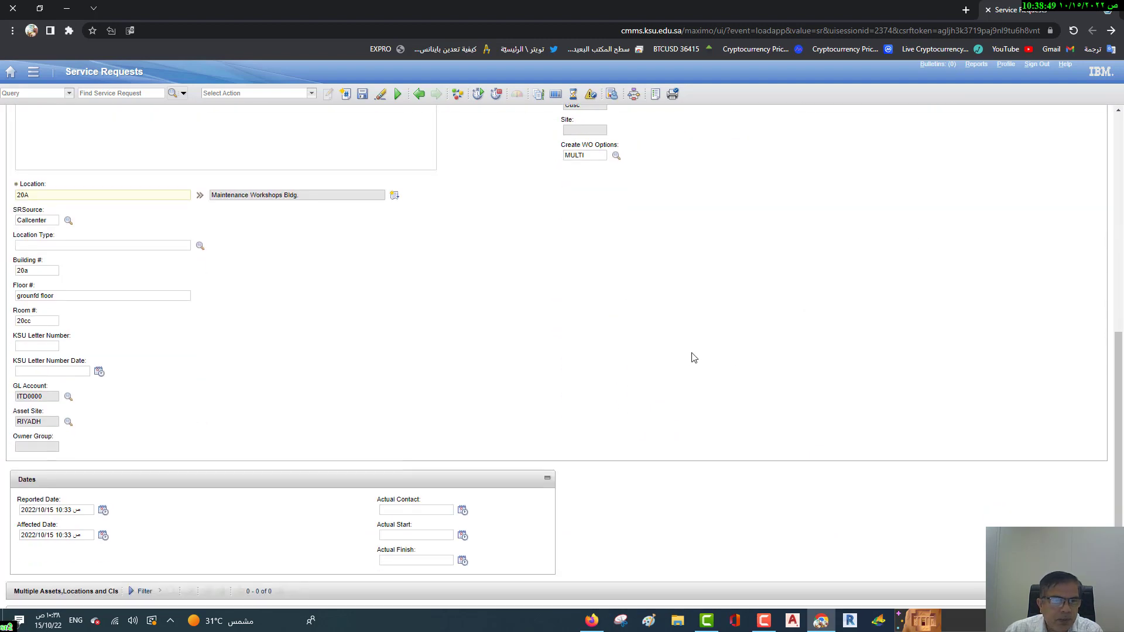
{"action": "scroll", "coordinate": [705, 359], "scroll_direction": "up", "scroll_amount": 7}
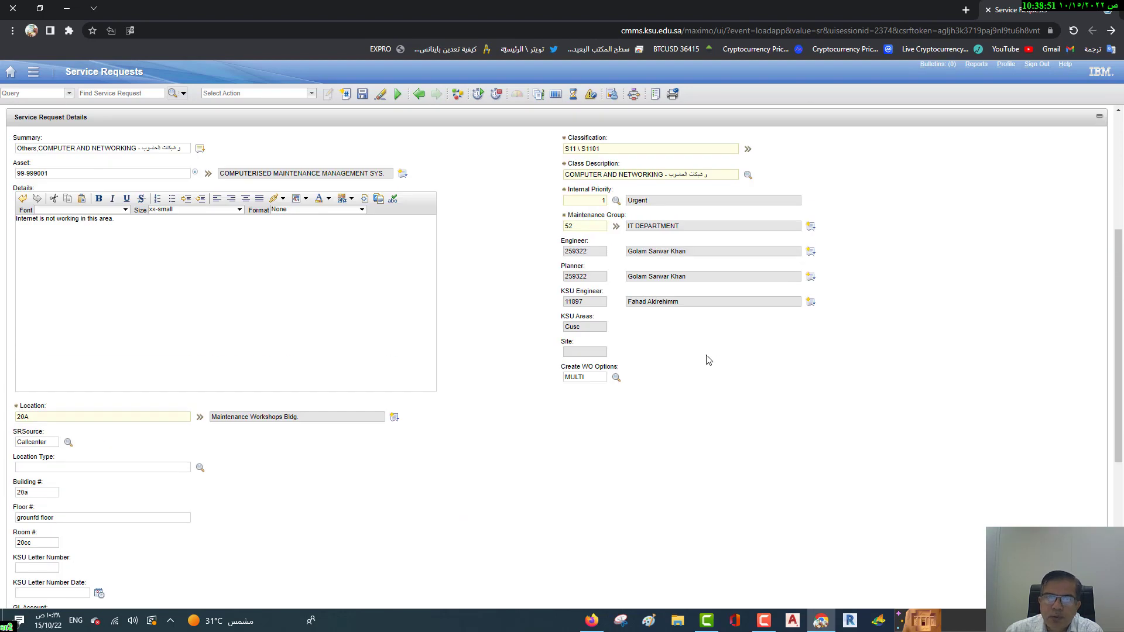
{"action": "scroll", "coordinate": [495, 310], "scroll_direction": "up", "scroll_amount": 3}
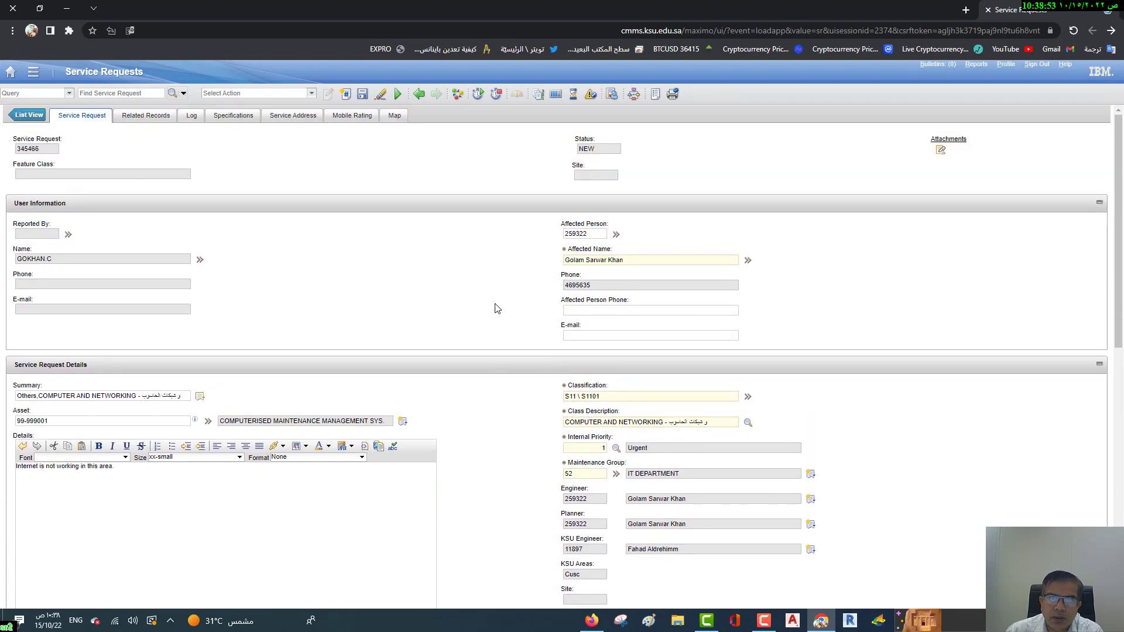
{"action": "left_click", "coordinate": [363, 96]}
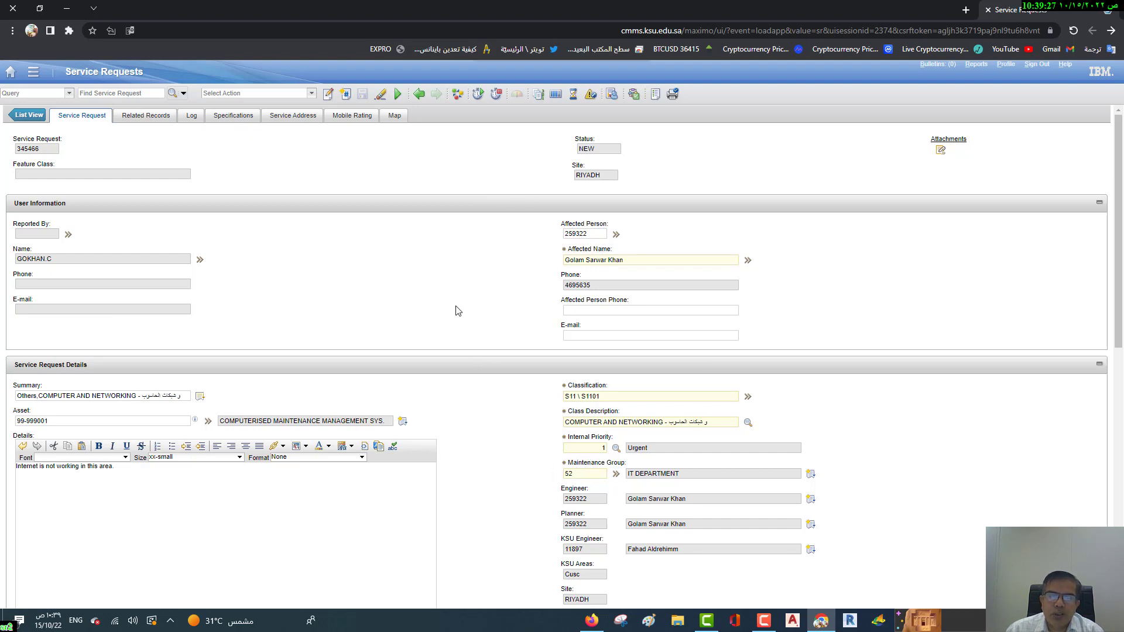
View the workflow assignments of the saved service request to see who has to review it, and close the list
{"action": "left_click", "coordinate": [268, 92]}
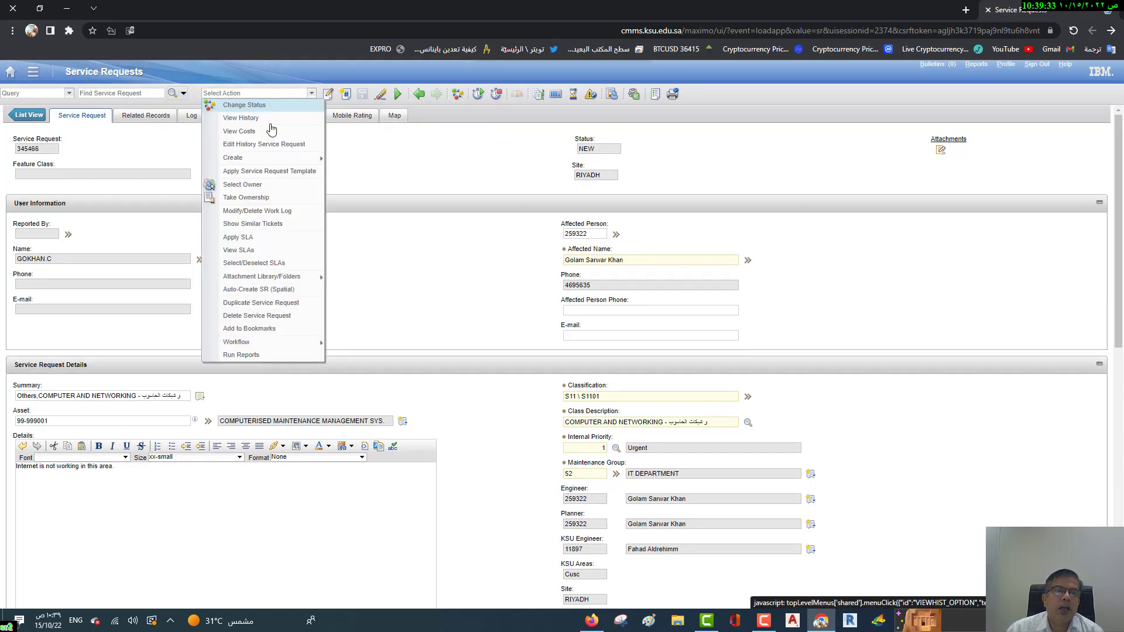
{"action": "mouse_move", "coordinate": [310, 345]}
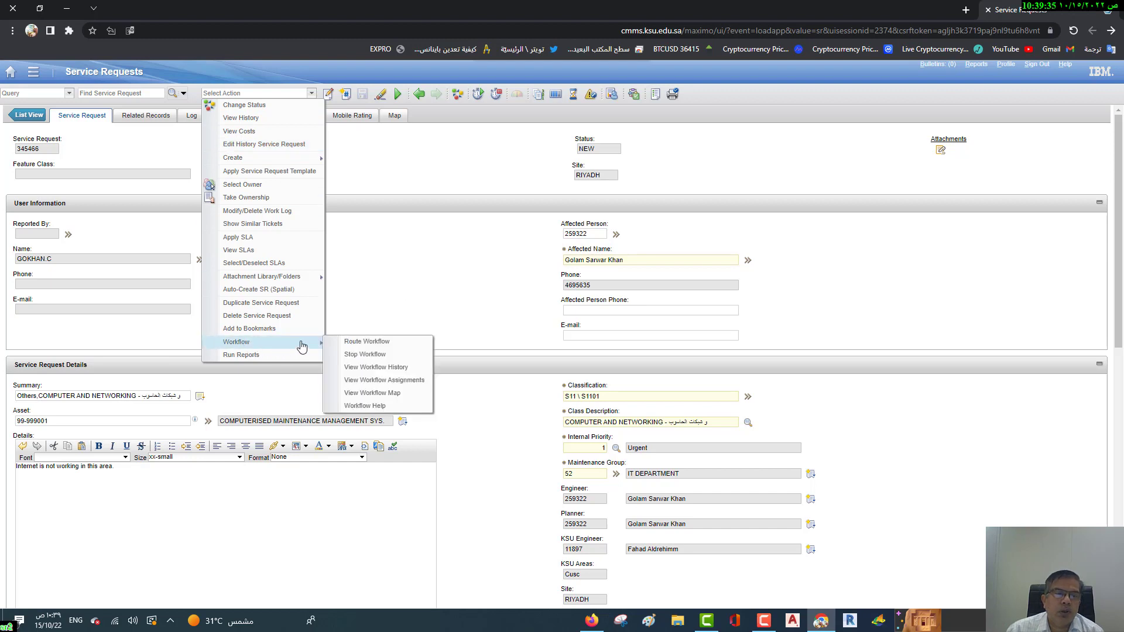
{"action": "left_click", "coordinate": [417, 381]}
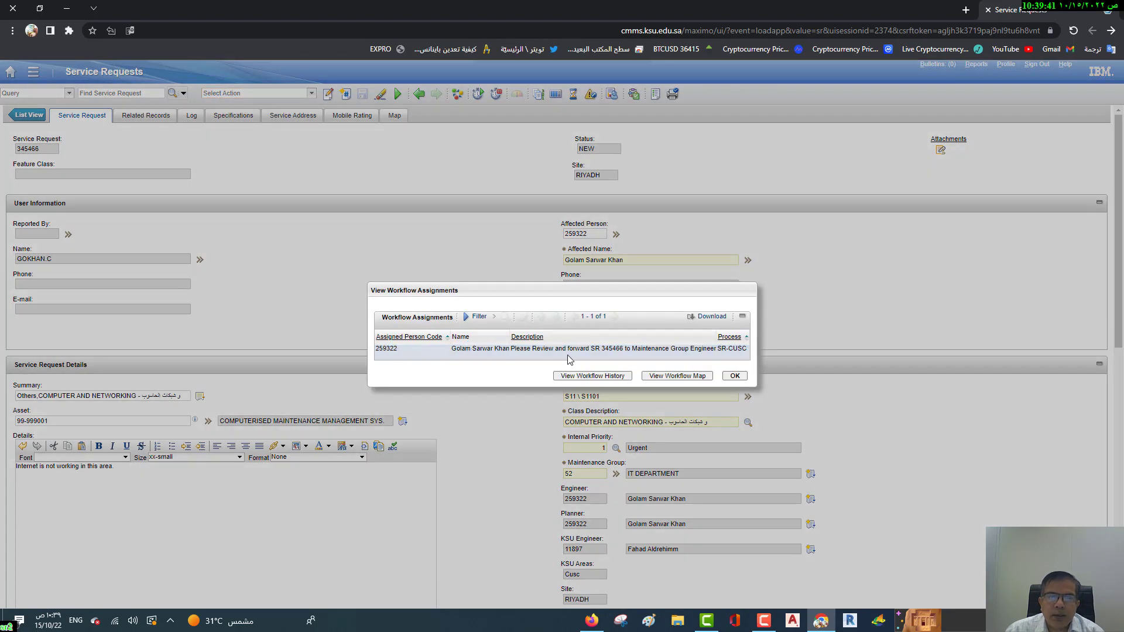
{"action": "left_click", "coordinate": [726, 355]}
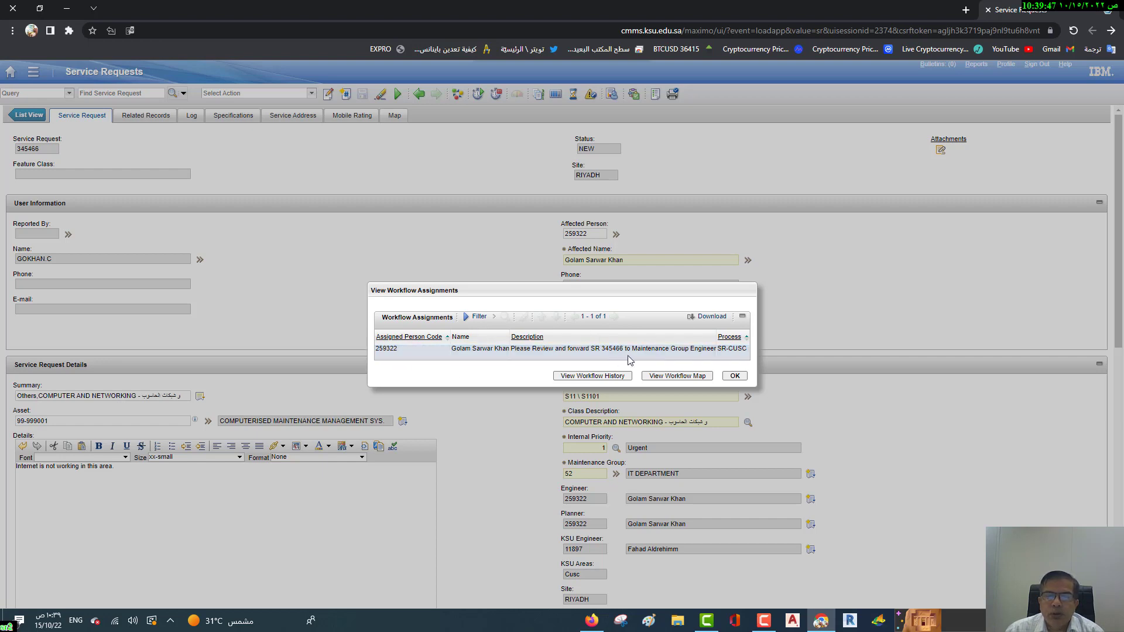
{"action": "left_click", "coordinate": [735, 376]}
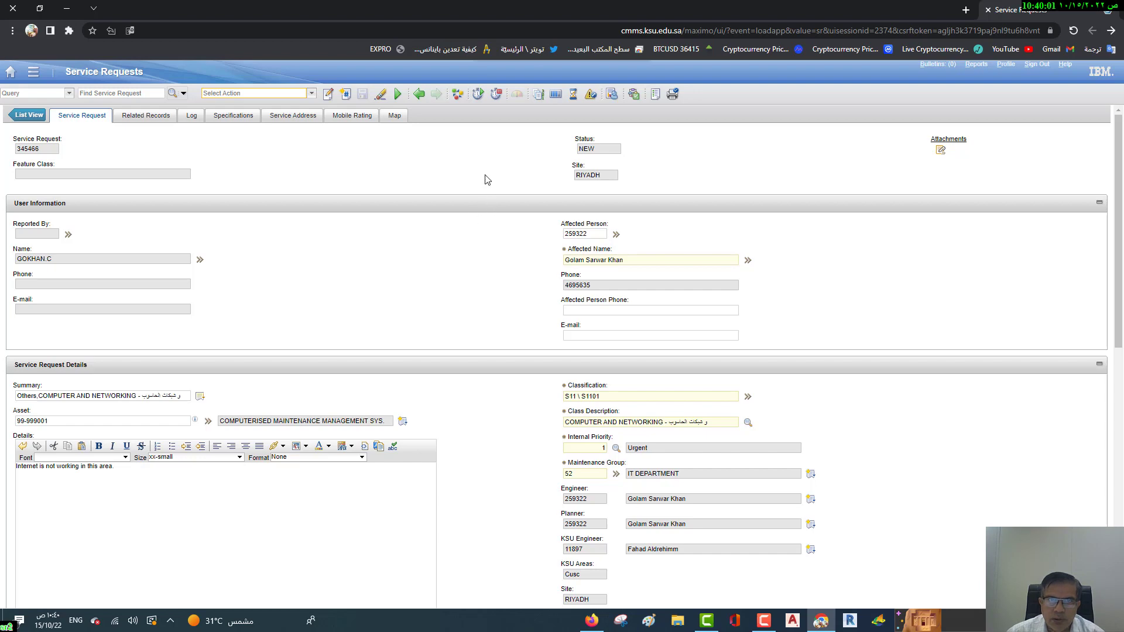
{"action": "left_click", "coordinate": [767, 623]}
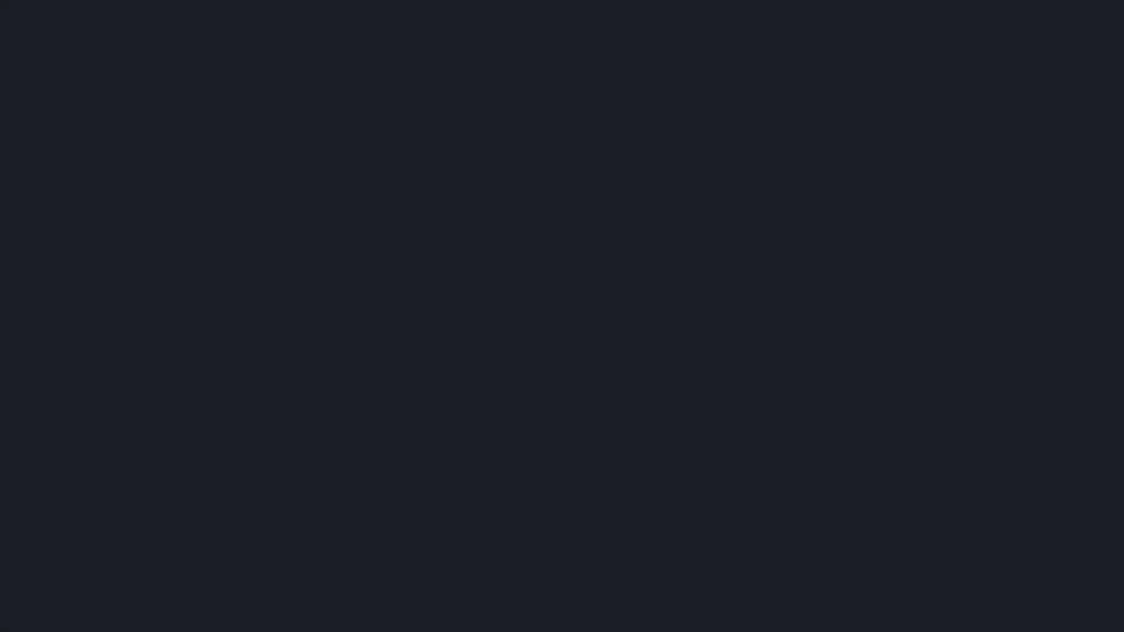